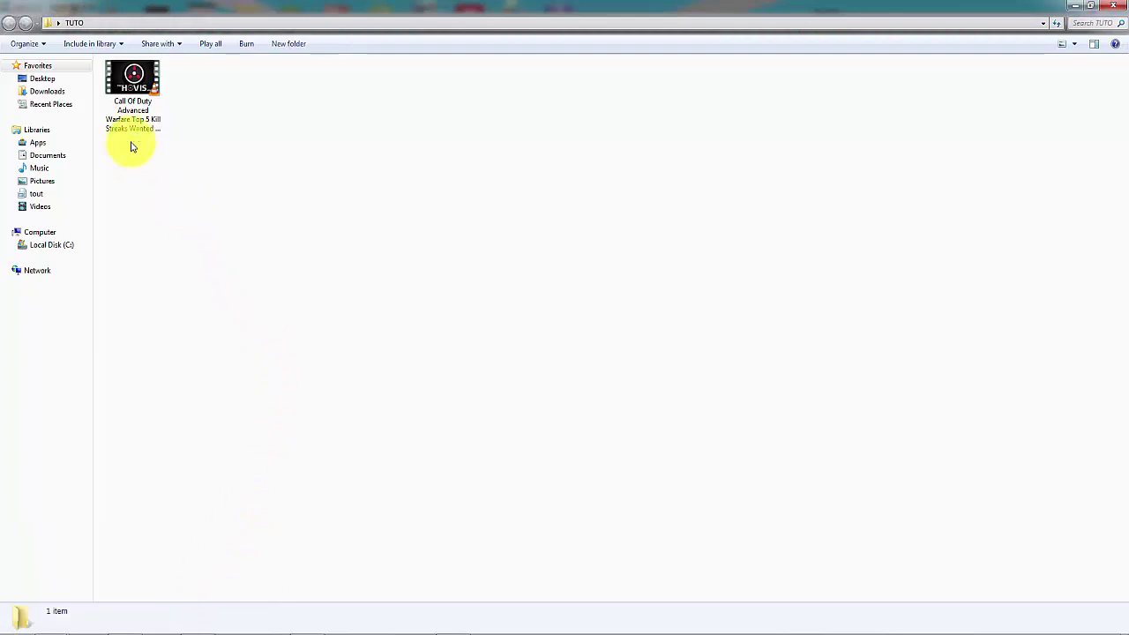
Step: Add the Call Of Duty Advanced Warfare video to the timeline and match the project video settings to it
left_click_drag(133, 119, 172, 380)
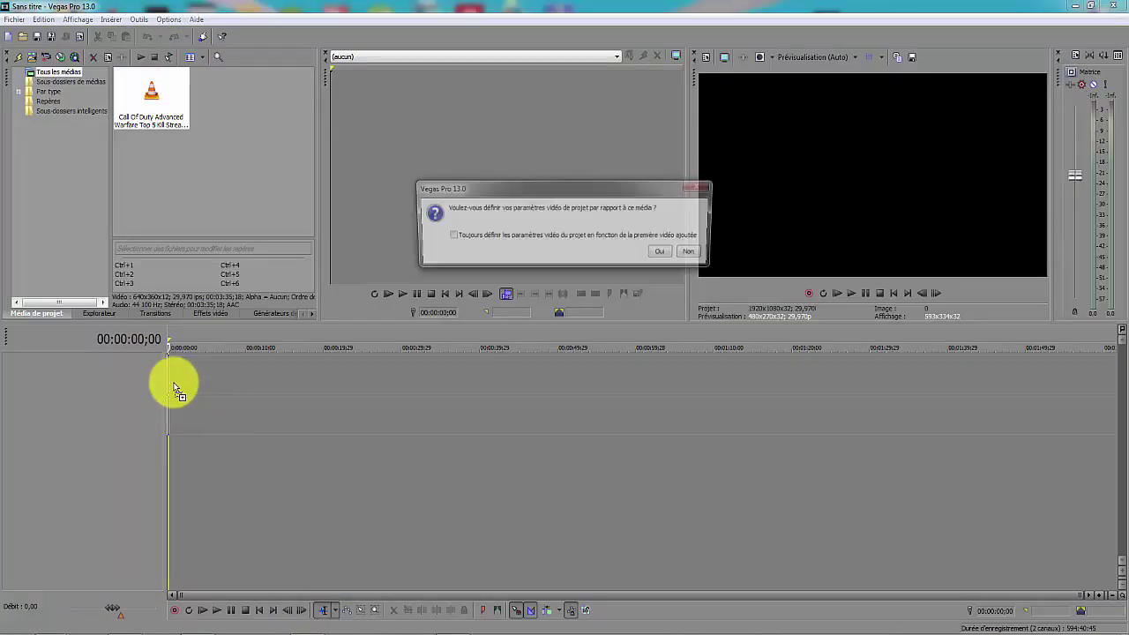
left_click(668, 252)
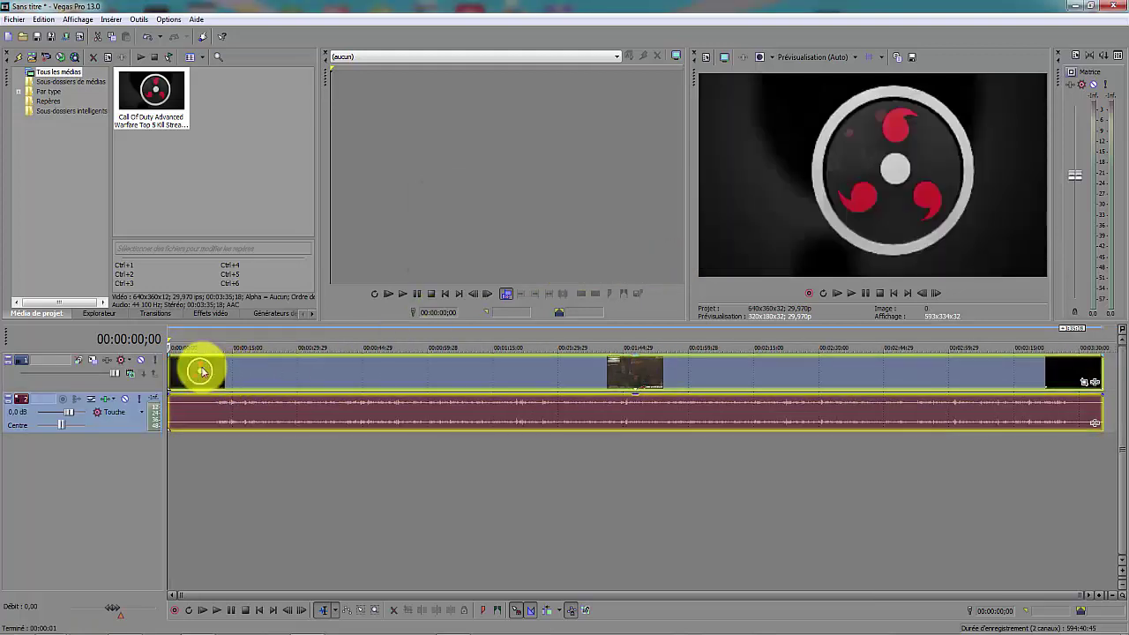
Step: Trim off the beginning of the clip, align it with the timeline start and preview it briefly
left_click_drag(185, 366, 101, 373)
left_click_drag(322, 378, 498, 379)
left_click_drag(343, 374, 171, 373)
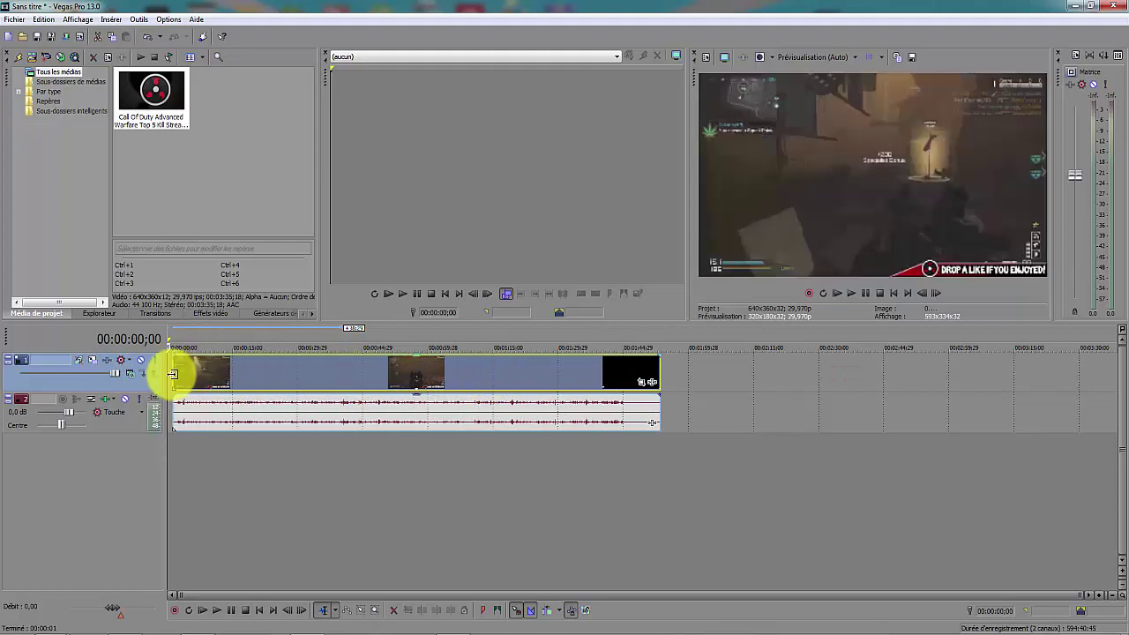
left_click(847, 294)
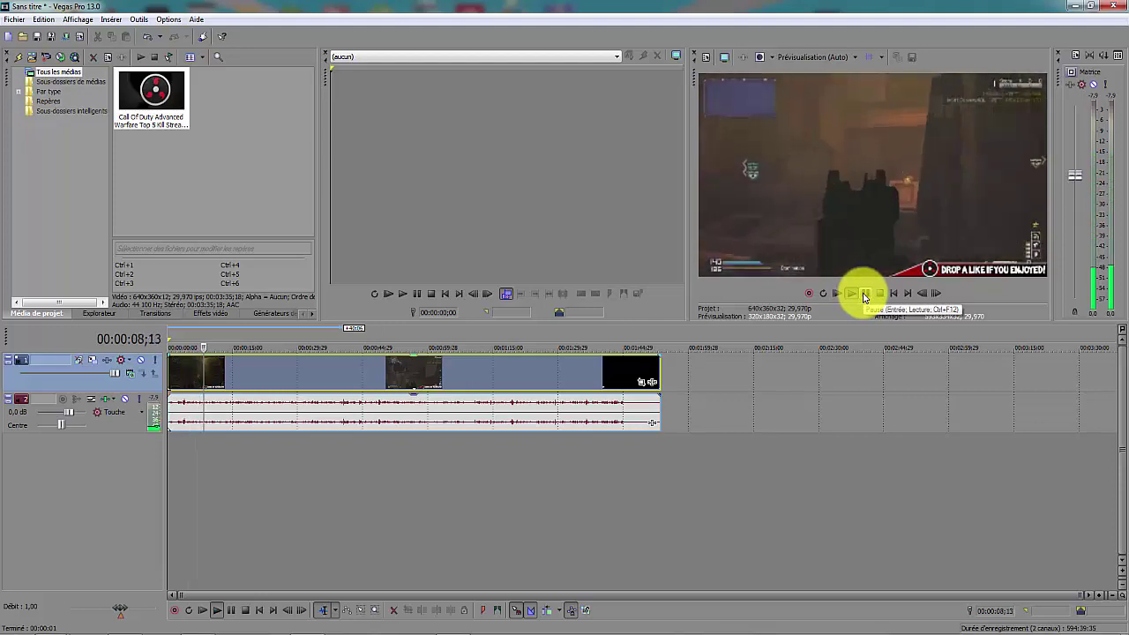
left_click(865, 294)
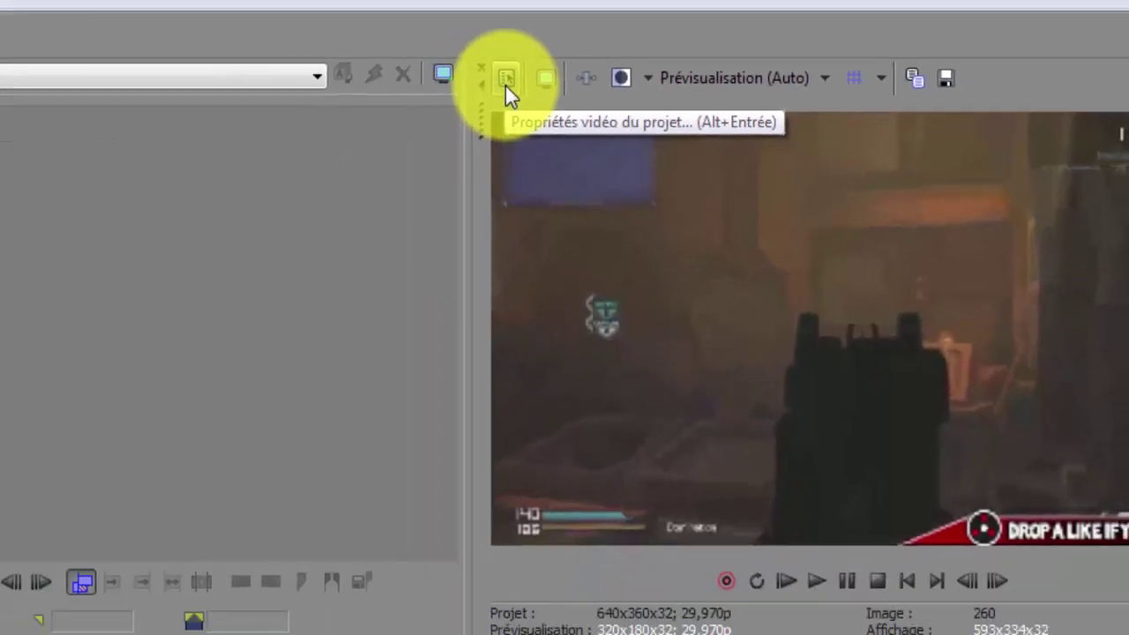
Step: Set the project's stereoscopic 3D mode to Anaglyphique (rouge/cyan), keeping the frame rate at 29,970 (NTSC), and apply it
left_click(362, 116)
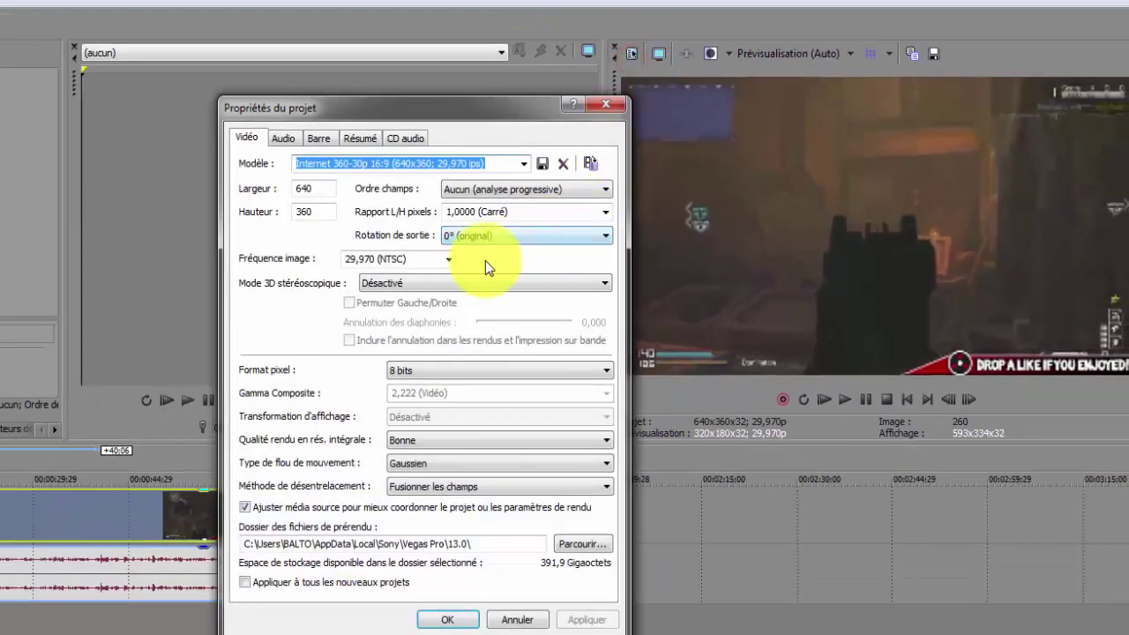
left_click(448, 260)
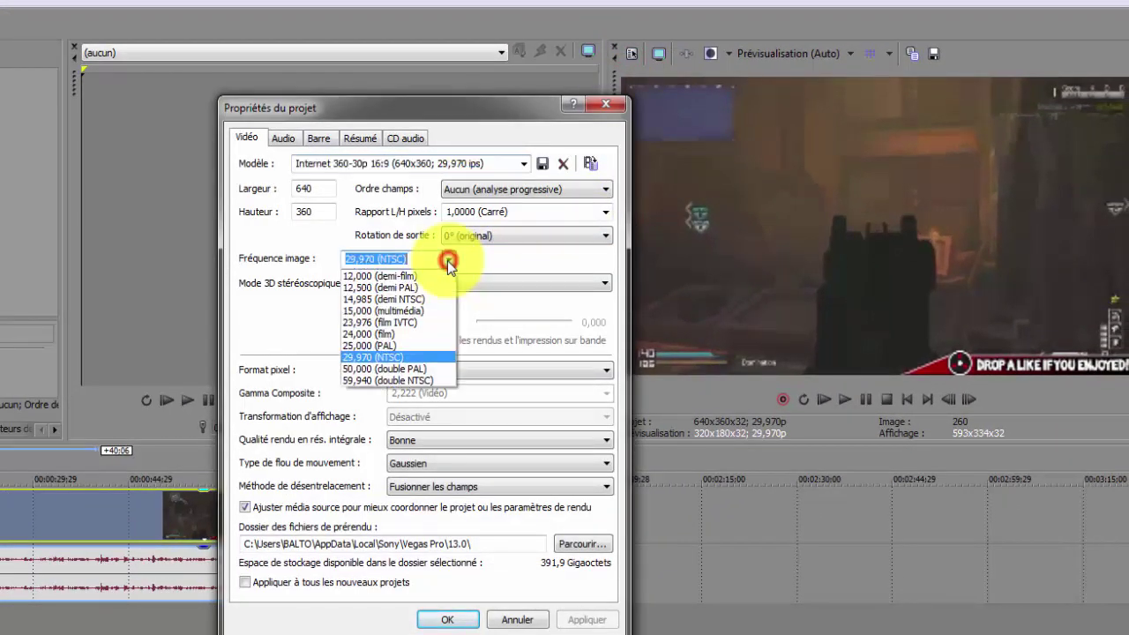
left_click(417, 358)
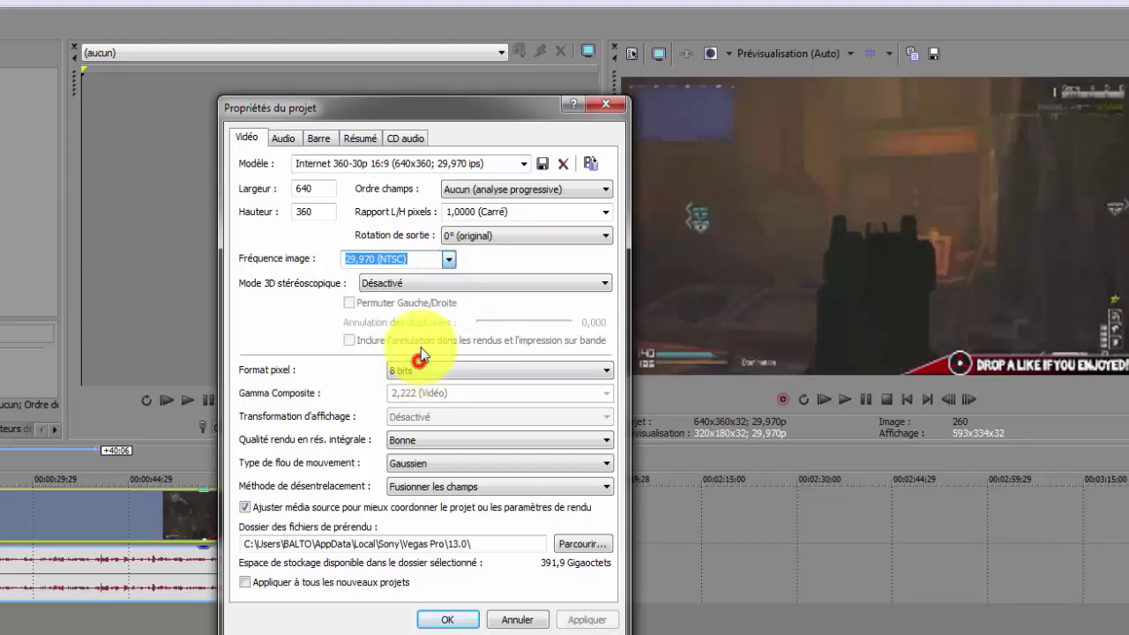
left_click(441, 283)
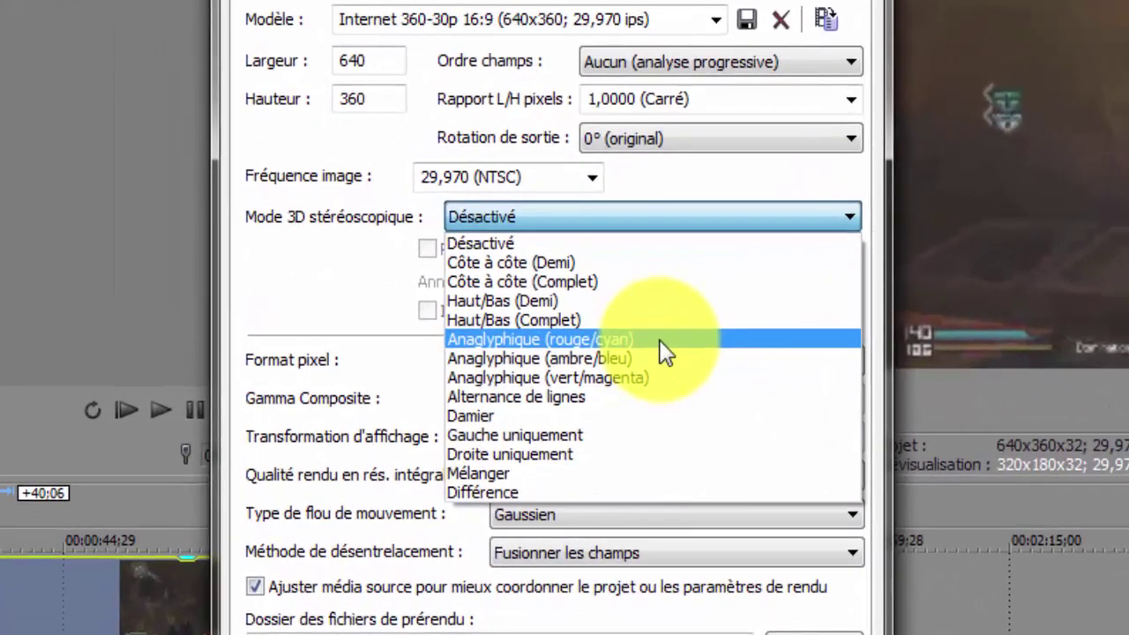
left_click(659, 339)
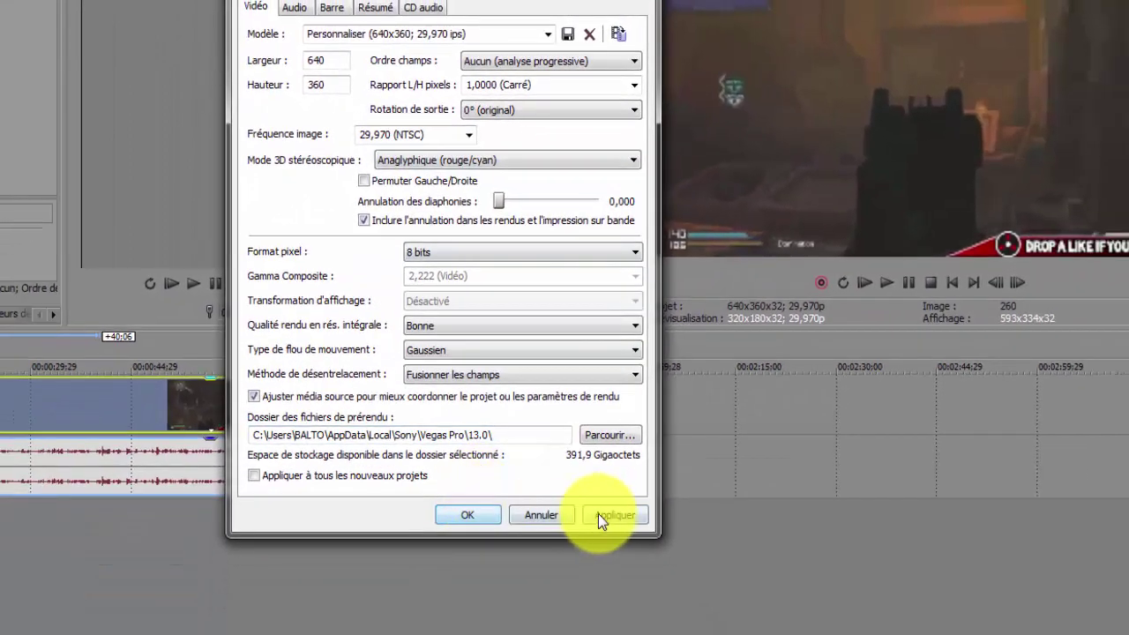
left_click(601, 512)
left_click(467, 515)
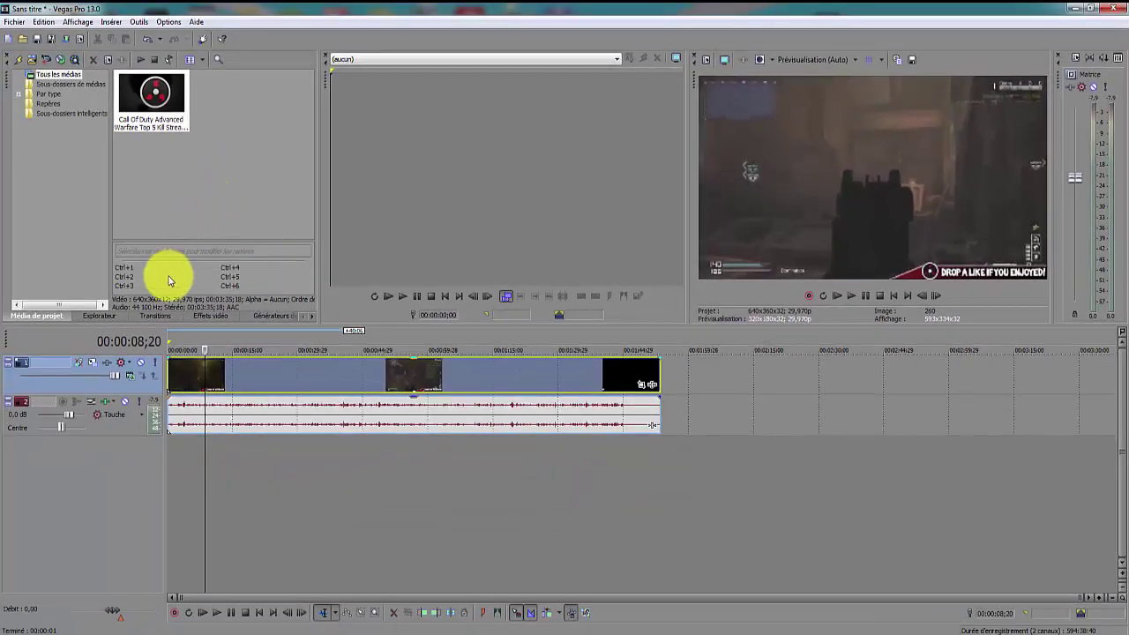
Step: Find the Réglage 3D stéréoscopique video effect by searching "3d" and apply its default preset to the clip
left_click(211, 315)
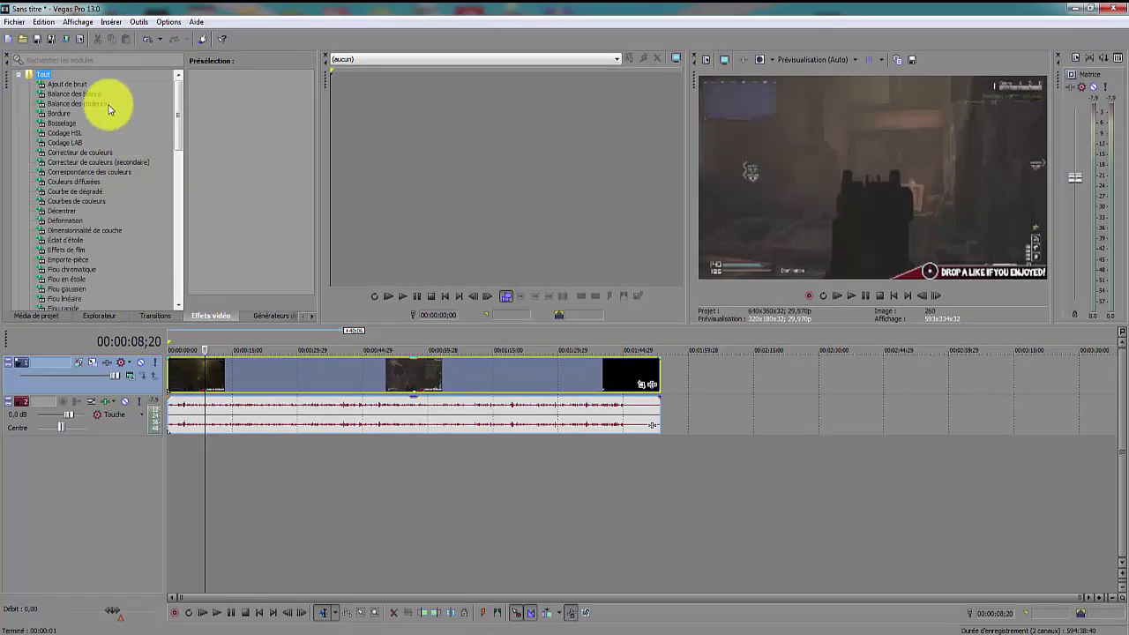
left_click(108, 59)
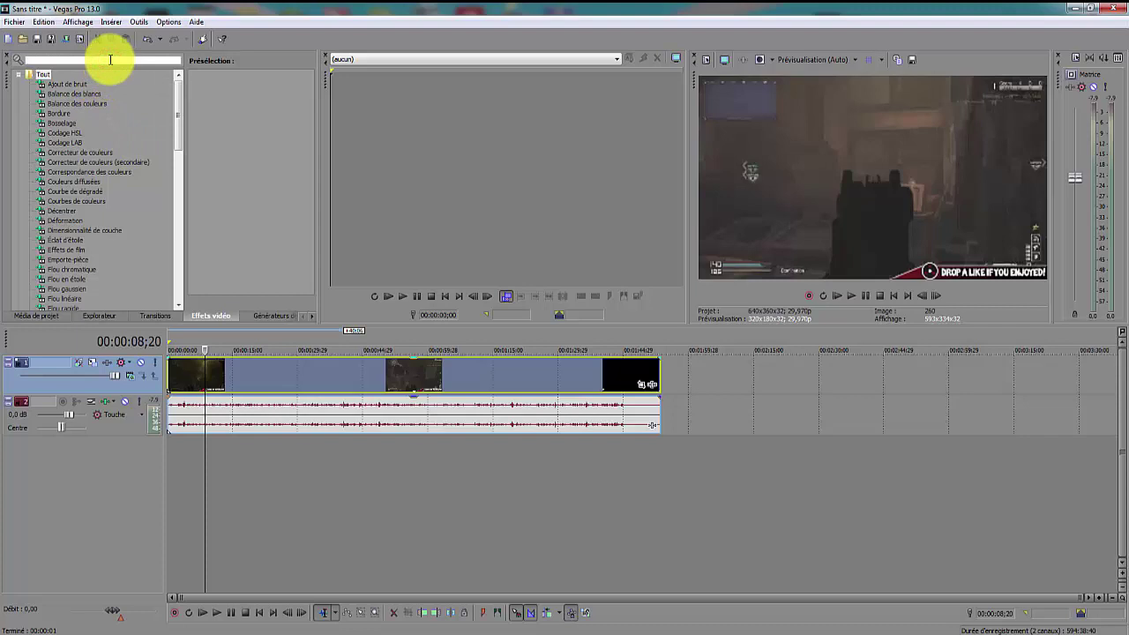
type("D")
type("3d")
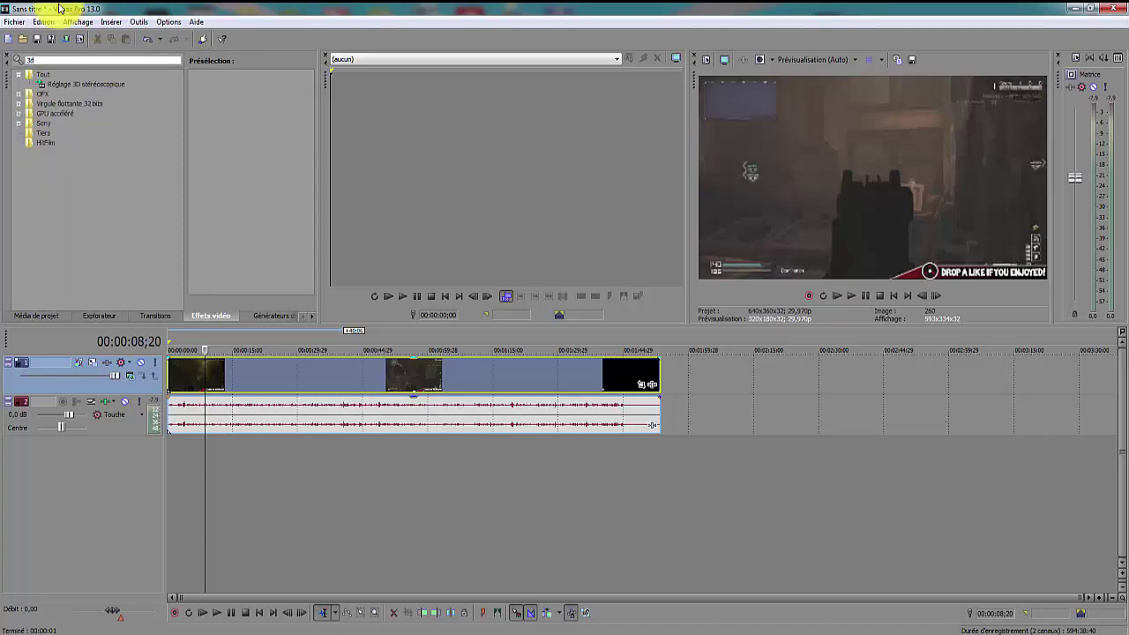
left_click(88, 83)
left_click_drag(247, 97, 226, 377)
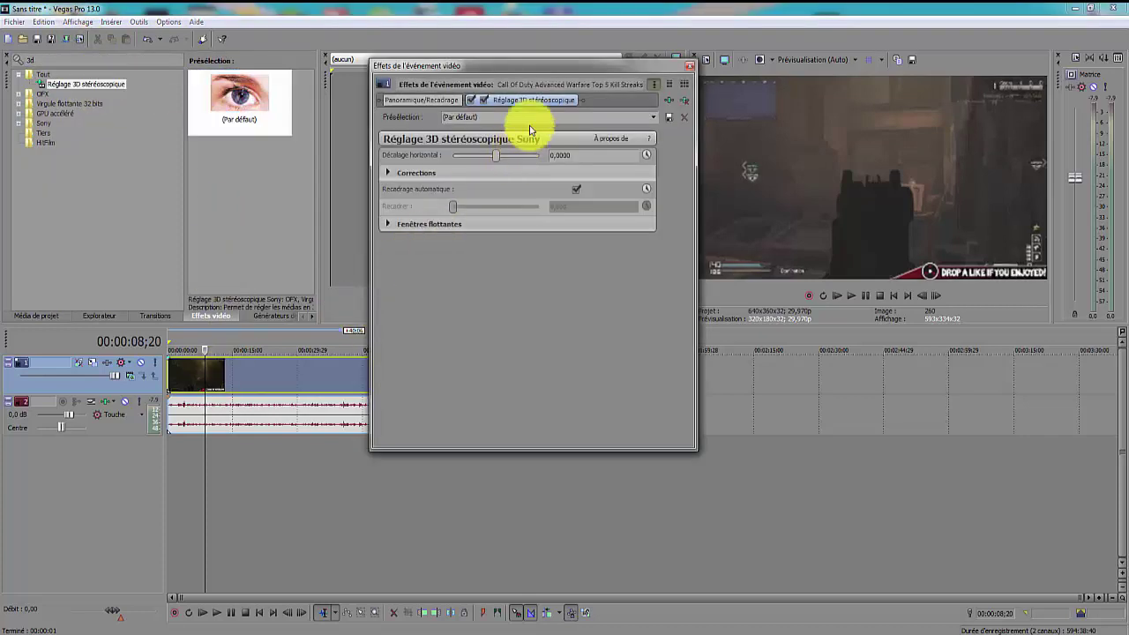
left_click_drag(522, 63, 620, 66)
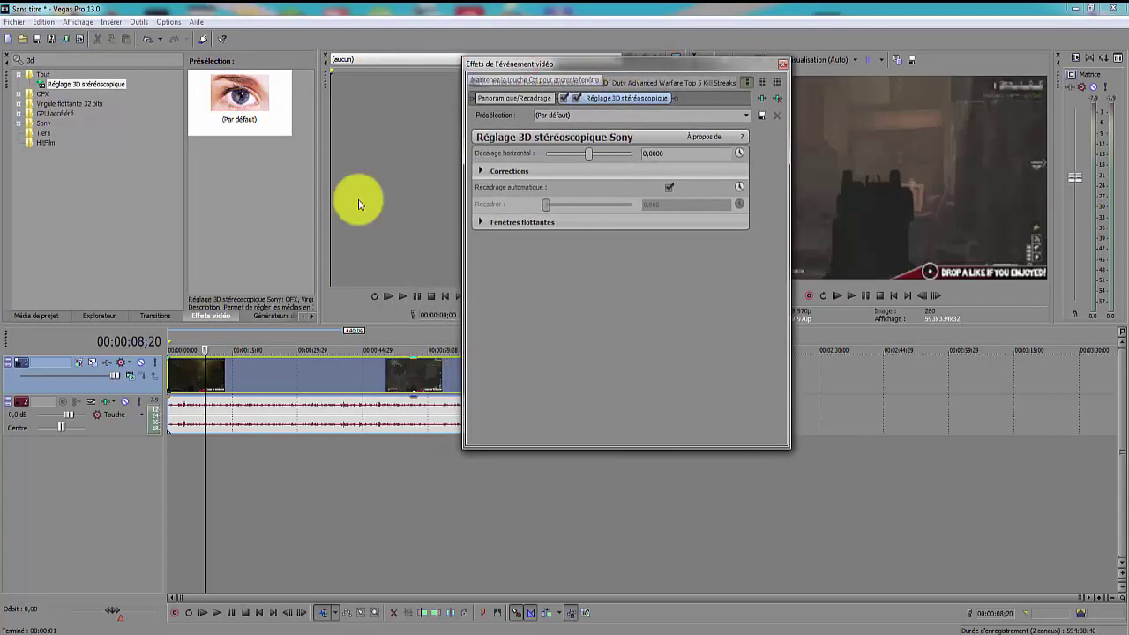
Step: Enable animation of the effect's Décalage horizontal, move its keyframe to 00:00:23;08 and close the effect settings
left_click(204, 376)
left_click(184, 375)
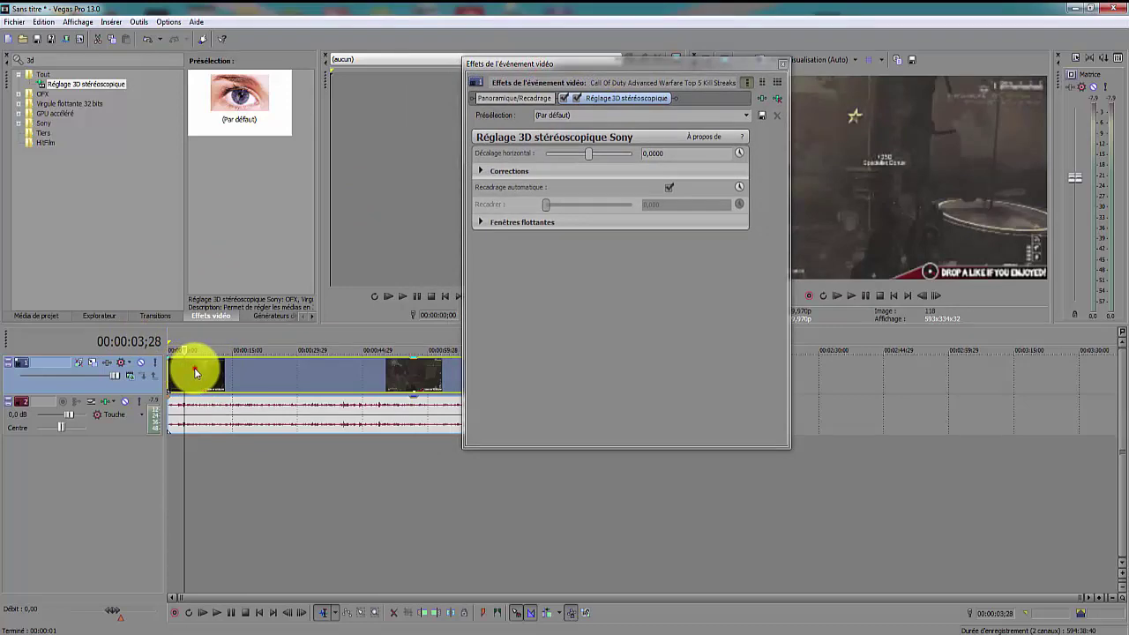
left_click(196, 372)
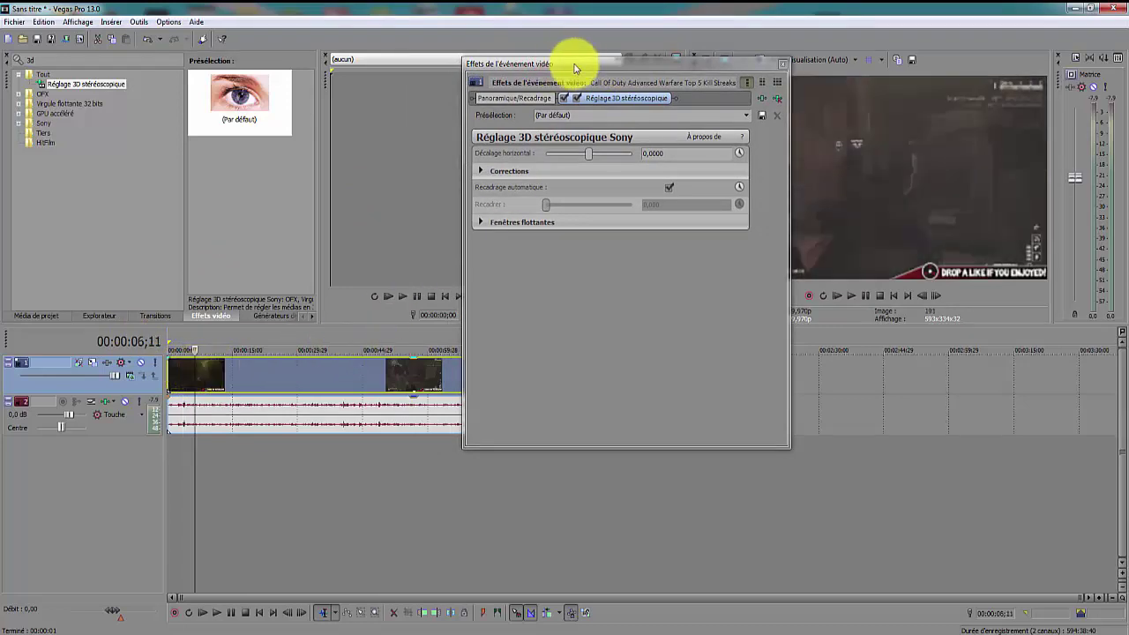
left_click_drag(574, 63, 523, 73)
left_click(687, 163)
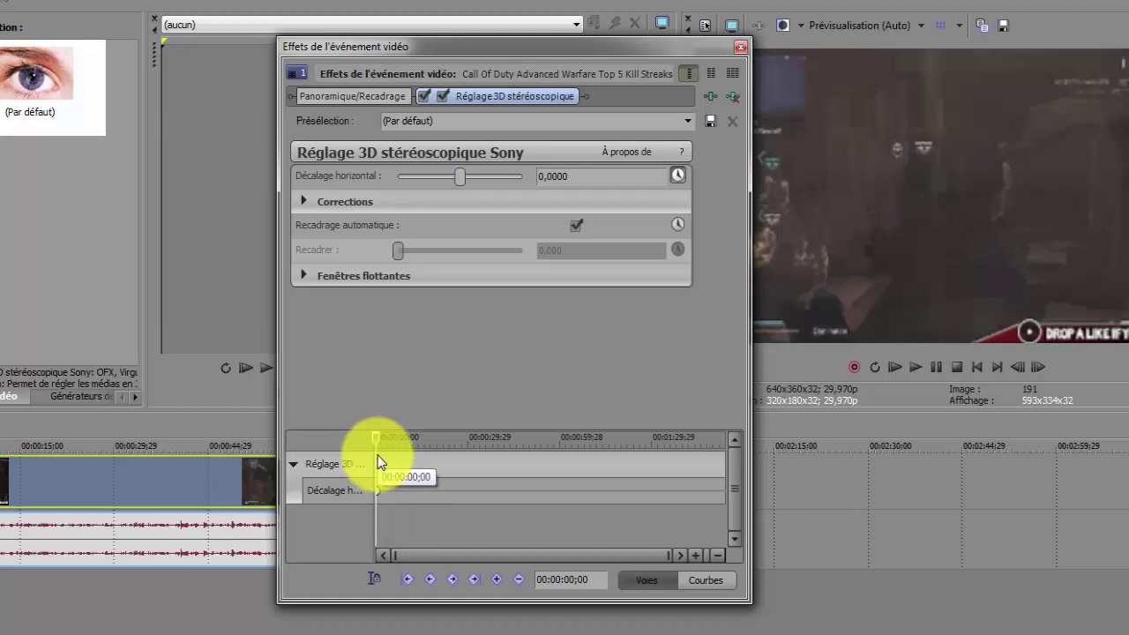
left_click_drag(378, 455, 641, 453)
left_click(626, 550)
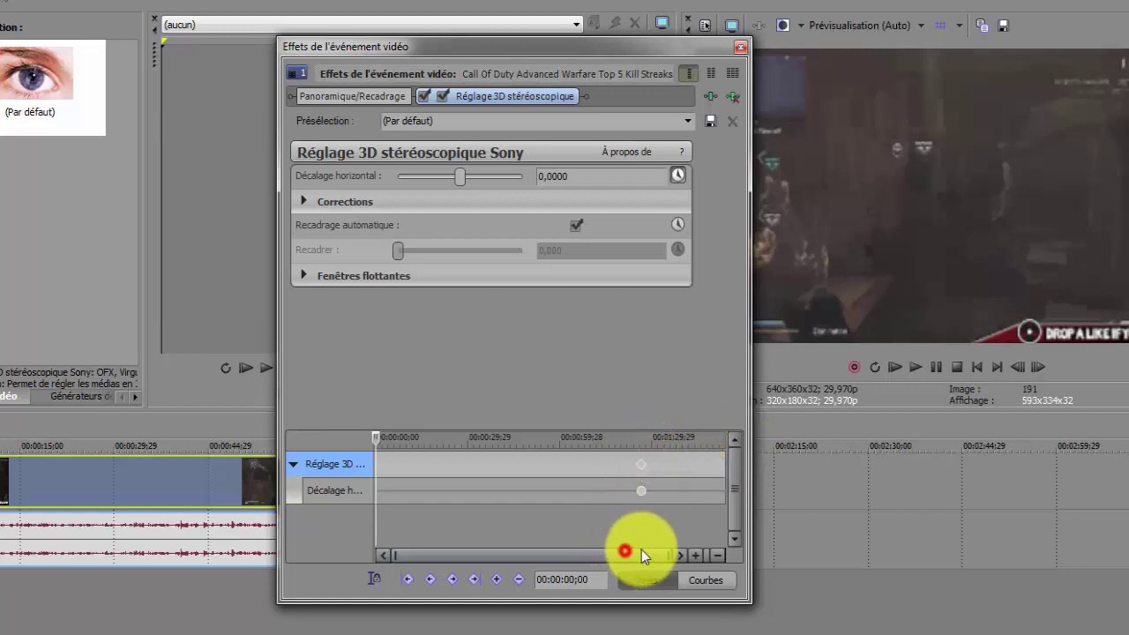
left_click(711, 555)
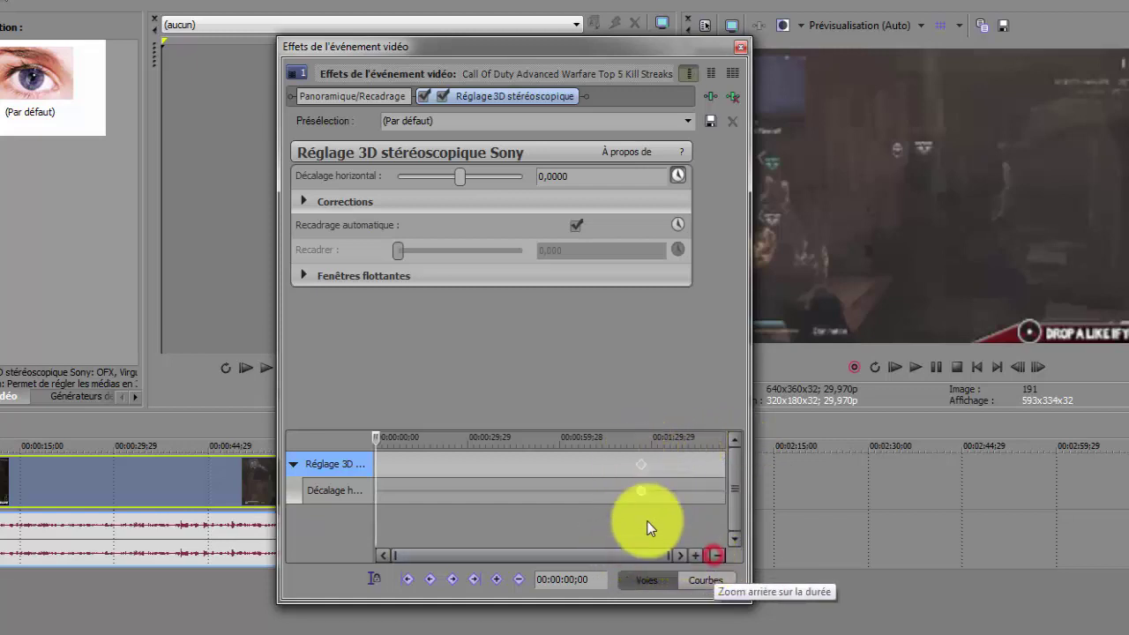
left_click_drag(641, 491, 447, 486)
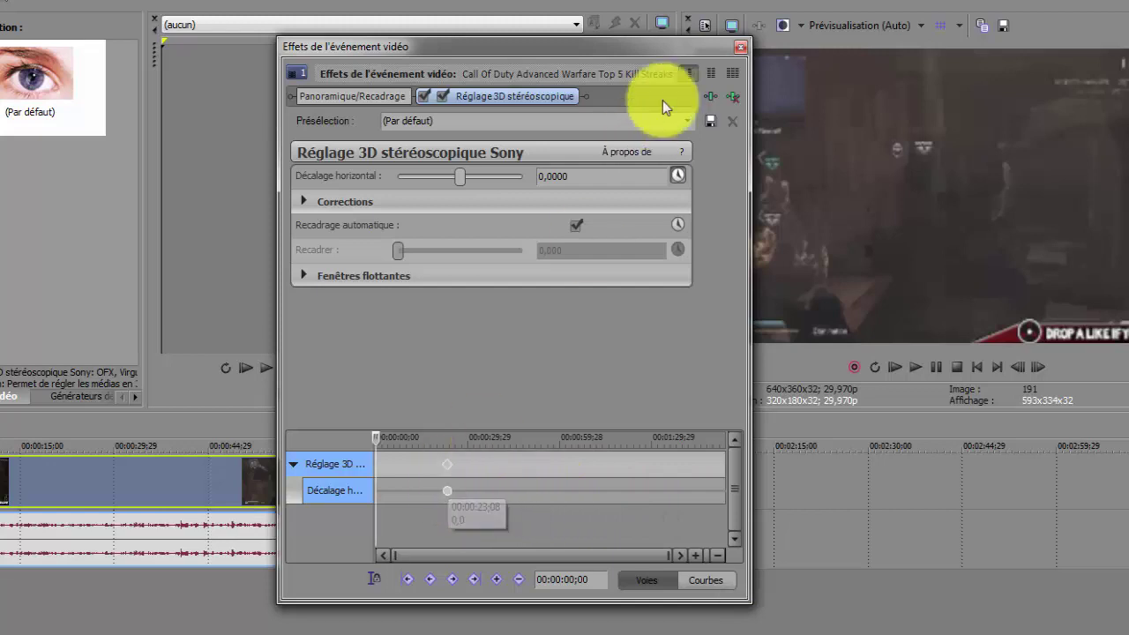
left_click(742, 47)
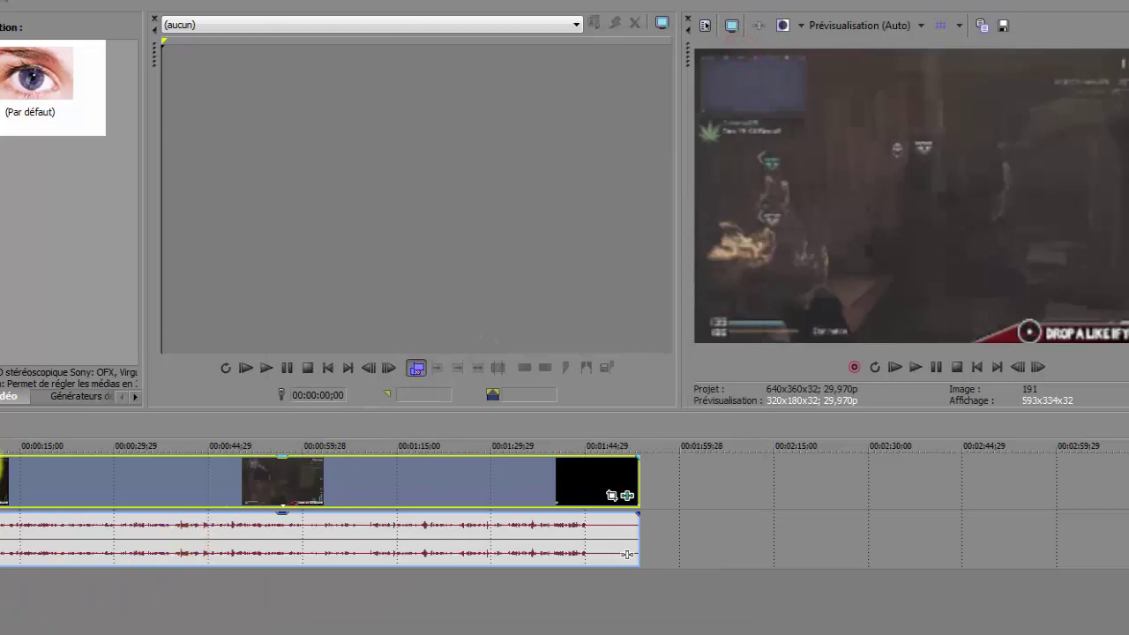
Step: Split the clip at about 15 seconds and again at 00:00:17;26 to isolate a short segment
left_click_drag(0, 477, 0, 476)
left_click(2, 481)
left_click(20, 474)
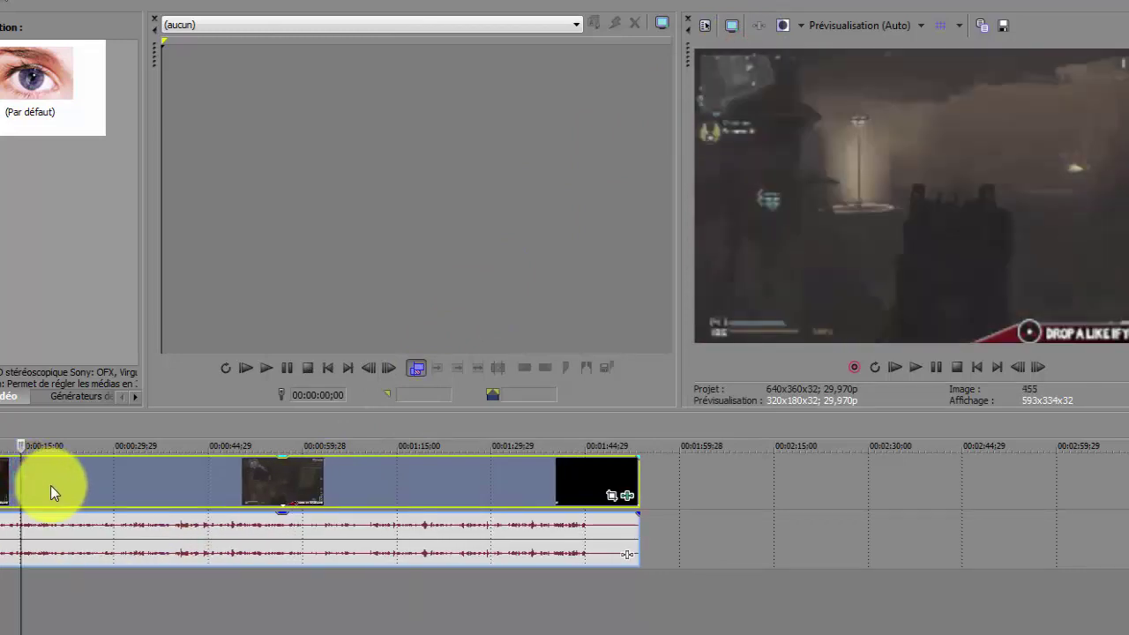
key("s")
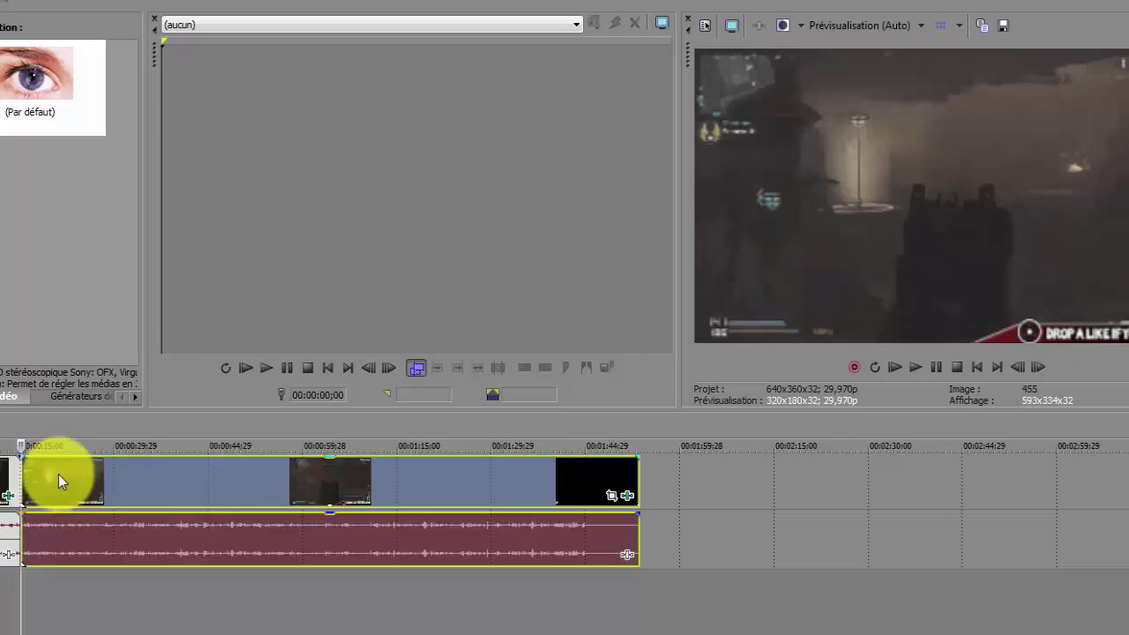
left_click(38, 473)
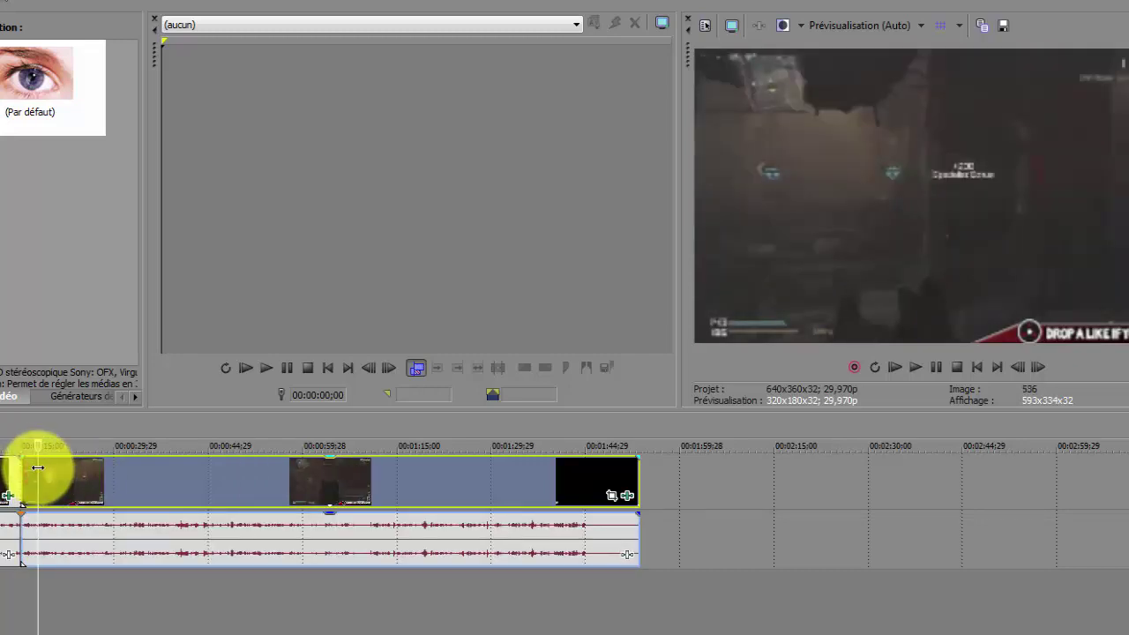
key("s")
Step: Apply the default Réglage 3D stéréoscopique preset to the short middle segment and select the segment's first, already animated effect instance
left_click_drag(34, 89, 21, 450)
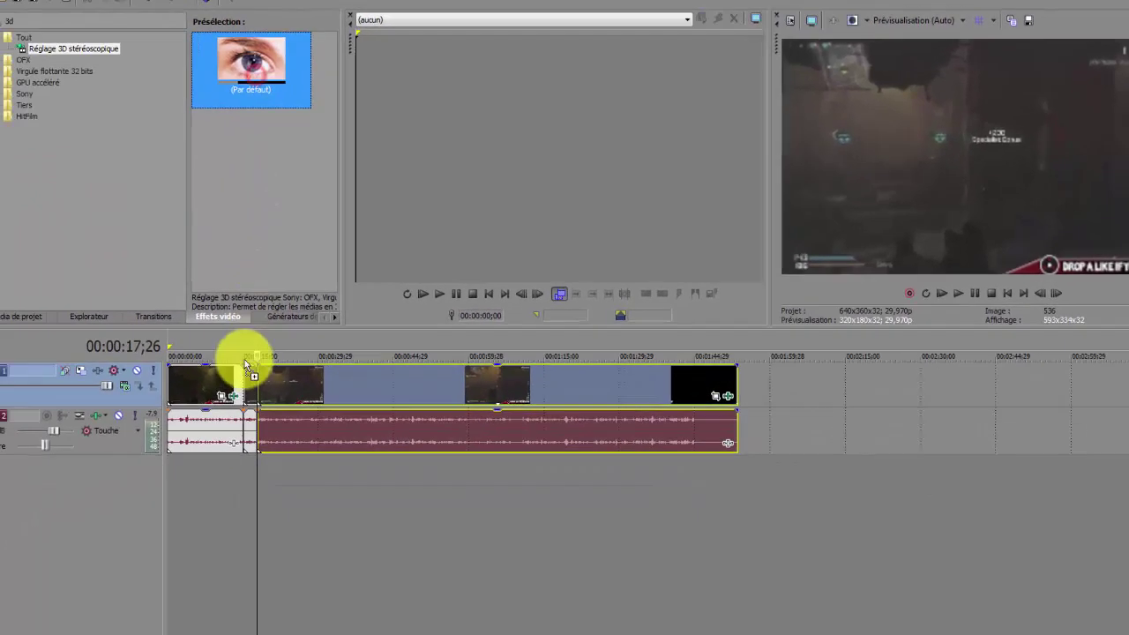
left_click_drag(248, 390, 244, 383)
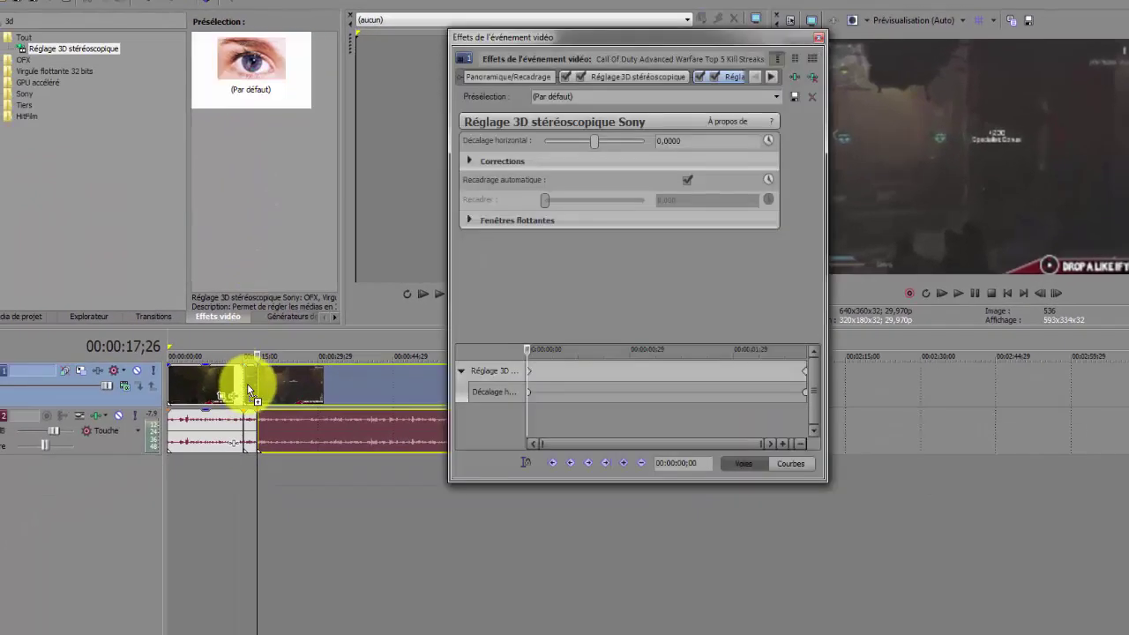
left_click(525, 376)
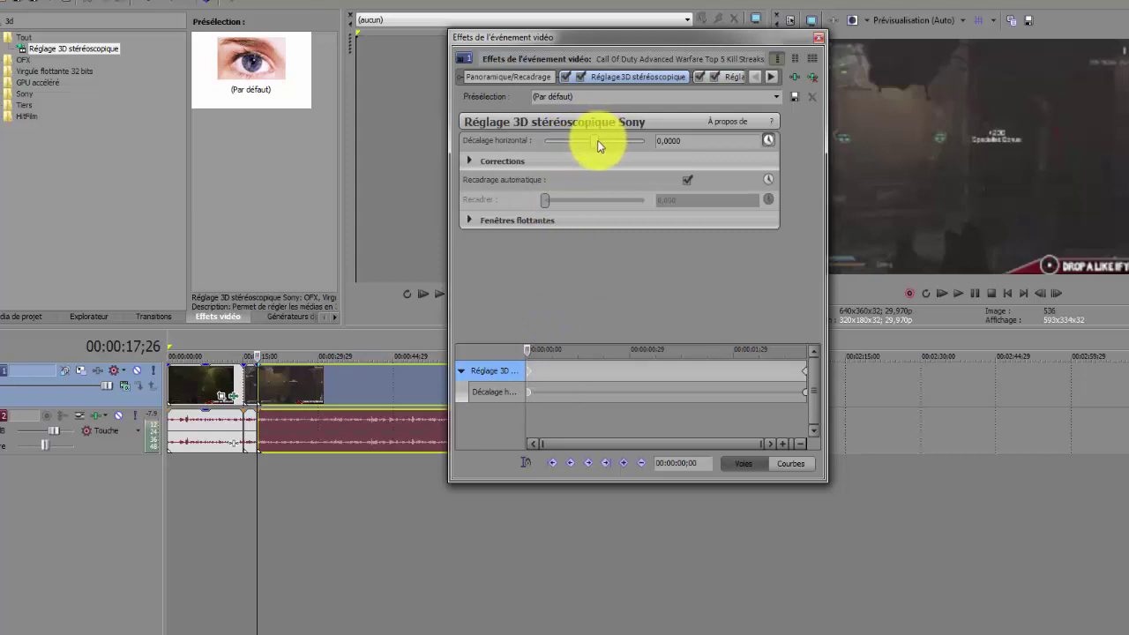
Step: Set Décalage horizontal to 0,0605 on the short segment's first keyframe at 00:00:00;00
left_click_drag(596, 146, 625, 146)
left_click_drag(550, 370, 527, 387)
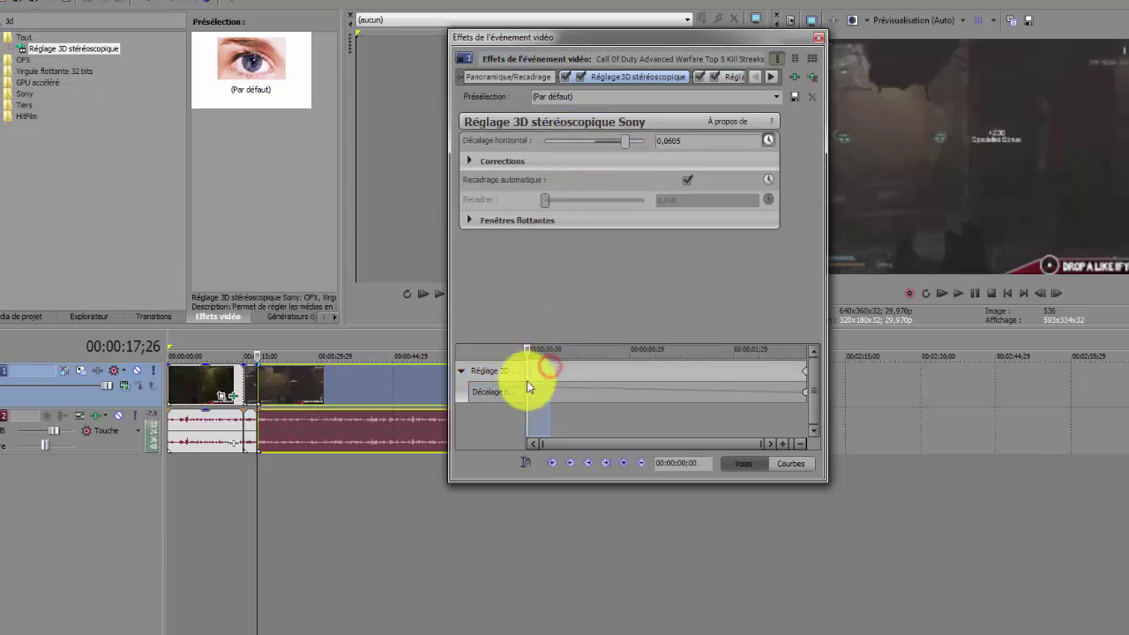
left_click(561, 399)
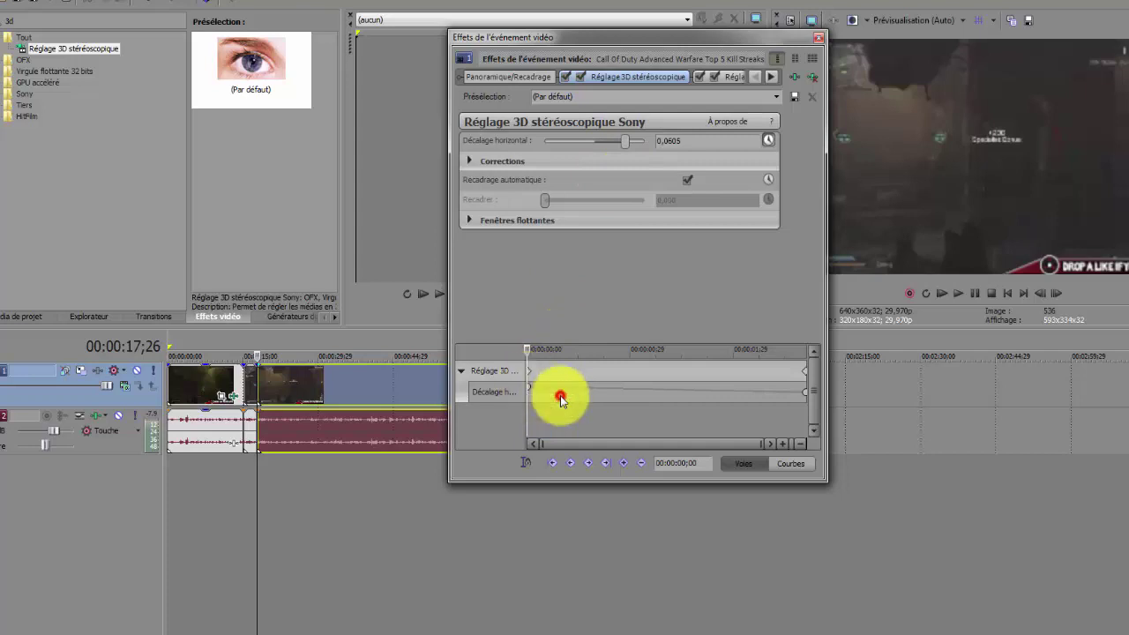
Step: Add Décalage horizontal keyframes from 00:00:00;08 to 00:00:00;26, alternating between lower and higher offsets
left_click(556, 371)
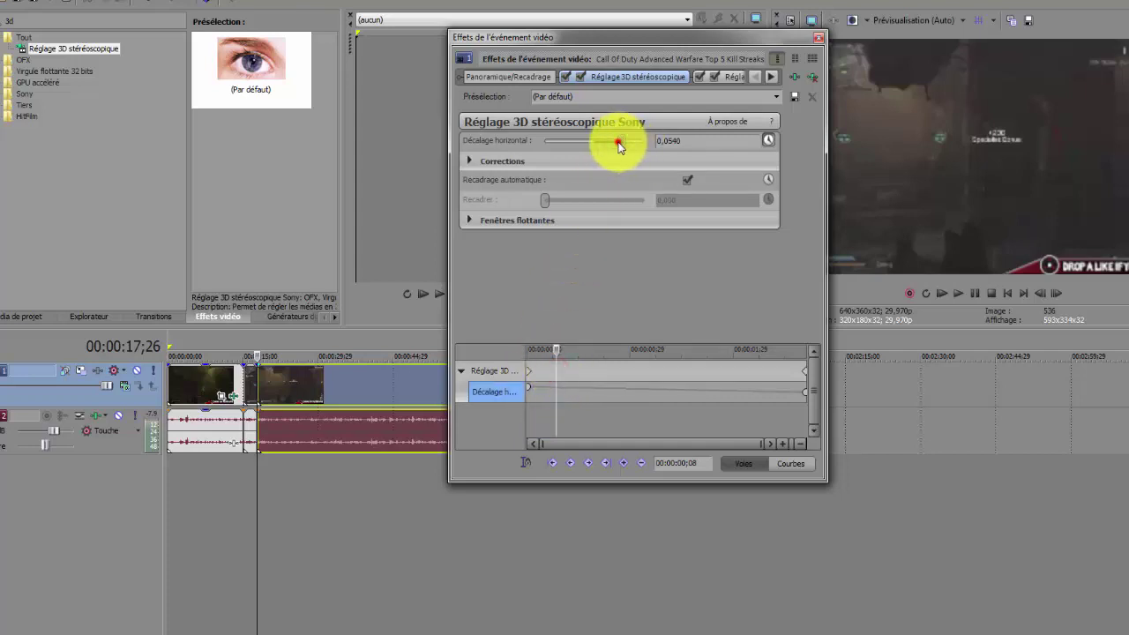
mouse_move(621, 146)
left_mouse_down()
mouse_move(577, 144)
mouse_move(630, 144)
left_mouse_up()
left_click(577, 375)
left_click(594, 371)
left_click(617, 371)
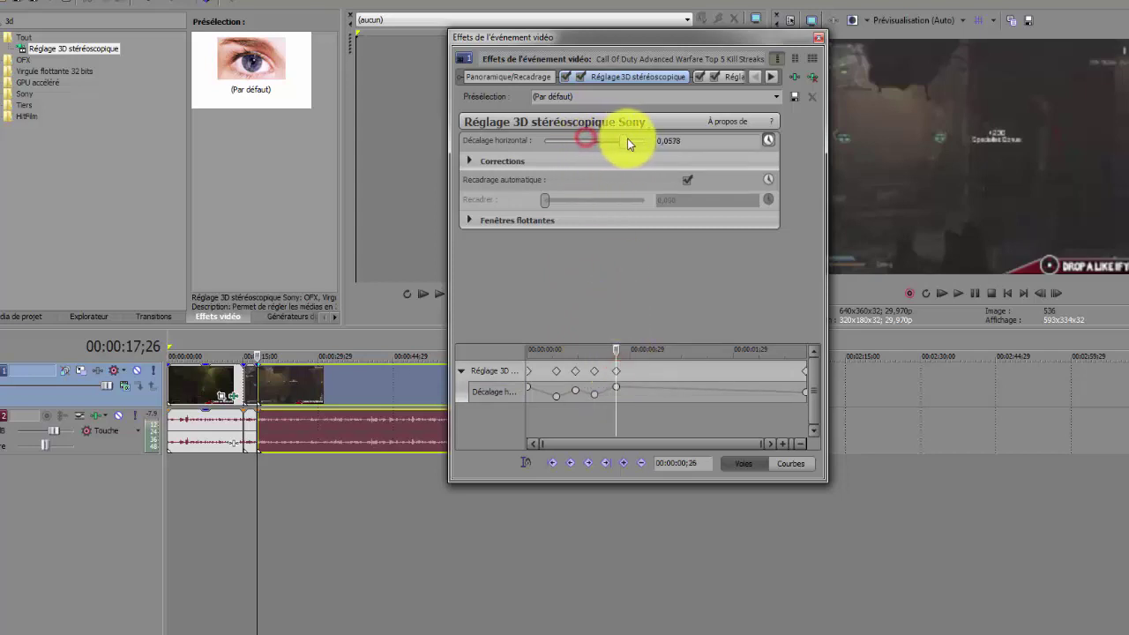
Step: Extend the short segment's Décalage horizontal keyframes past 00:00:00;26, with a negative offset at 00:00:01;08 and 0,0061 at 00:00:01;16, and close the effect settings
left_click(630, 383)
left_click_drag(631, 141, 579, 134)
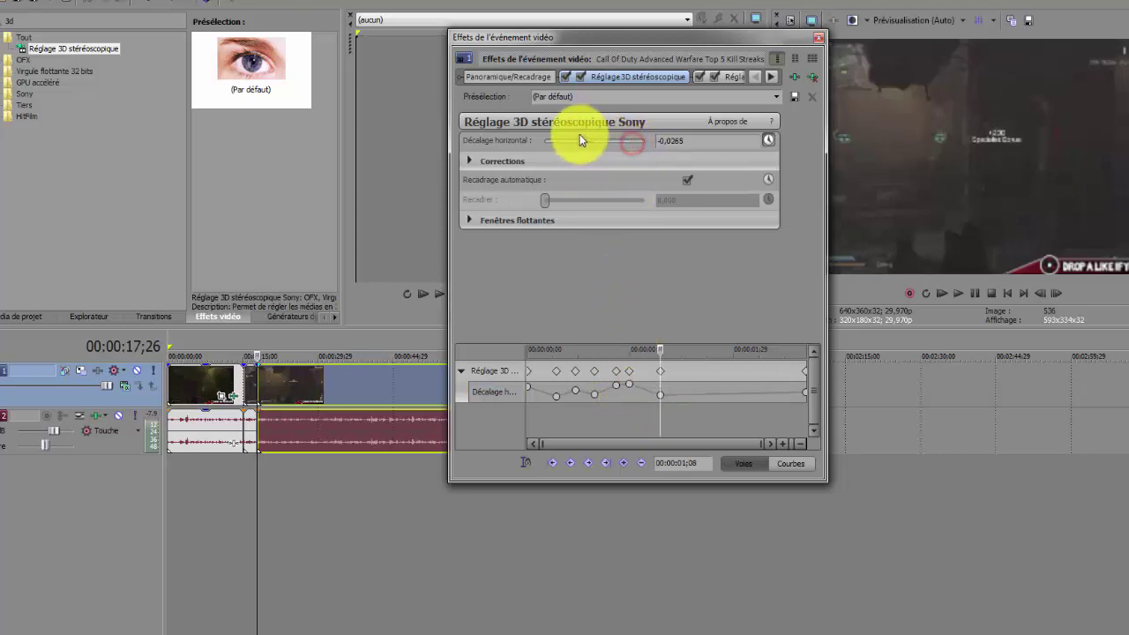
left_click_drag(676, 378, 685, 374)
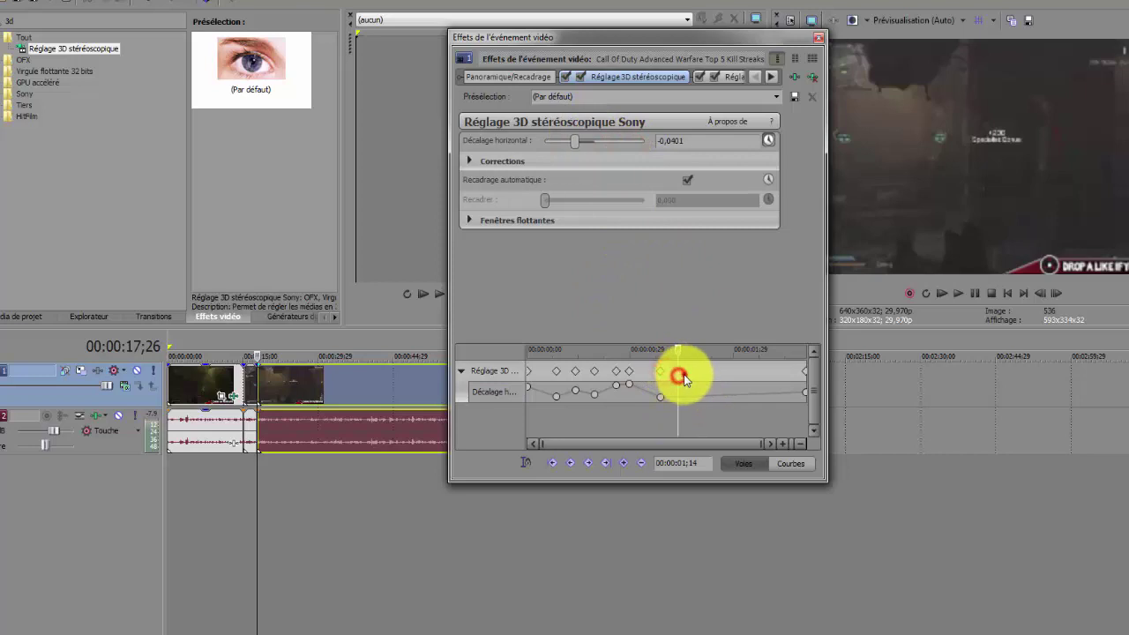
left_click_drag(573, 146, 596, 148)
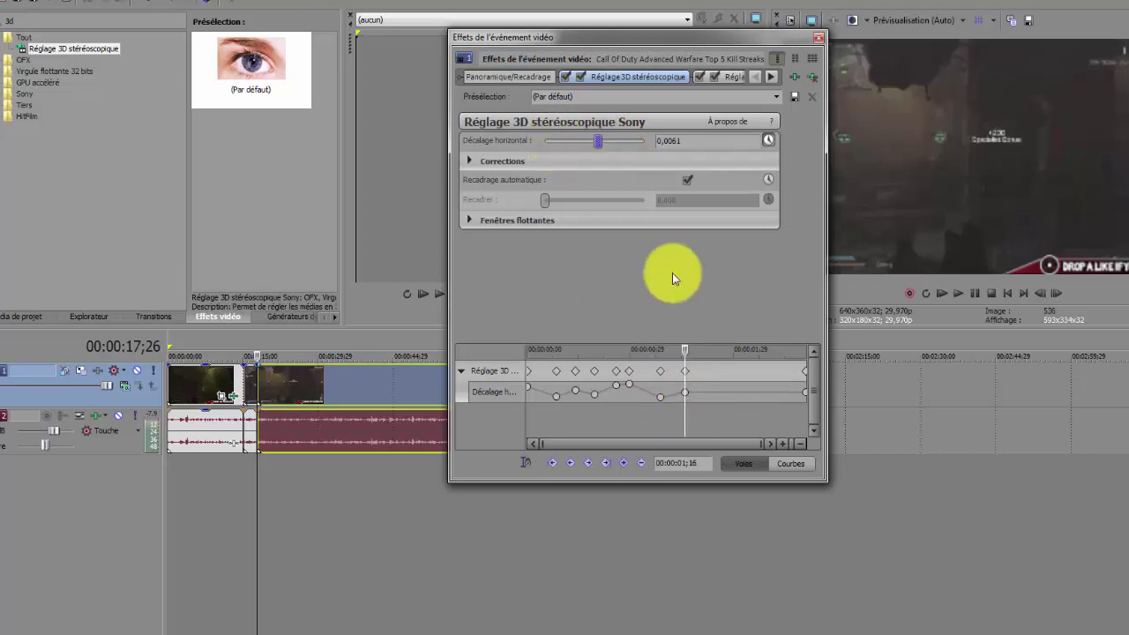
left_click(820, 41)
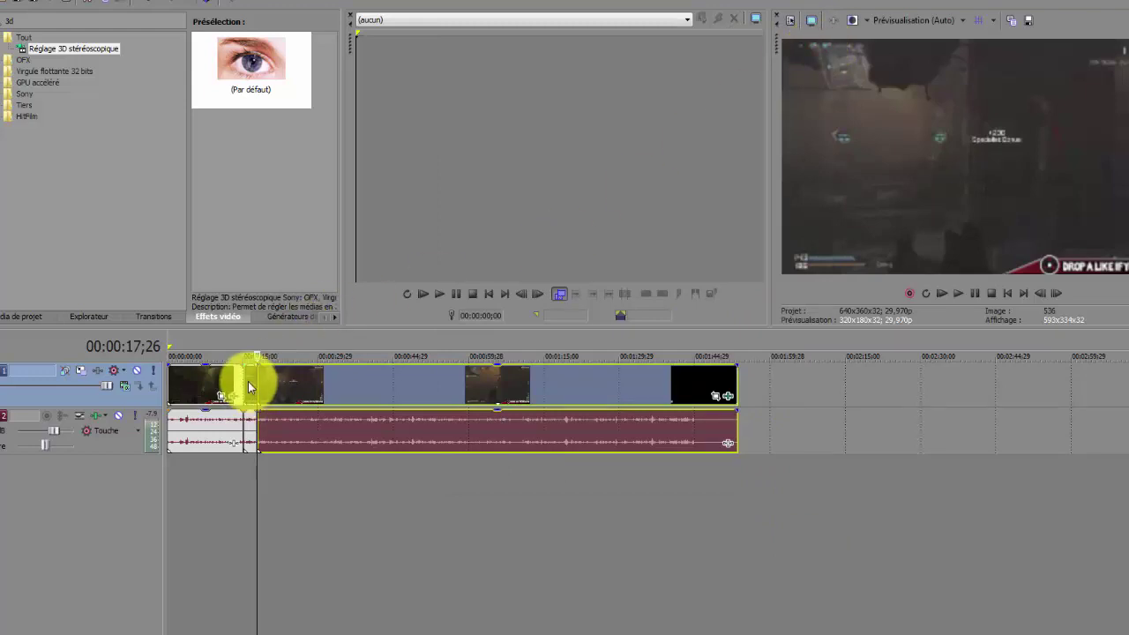
Step: Play the video from 00:00:15;05 through the short segment to preview the animated 3D effect
left_click(245, 382)
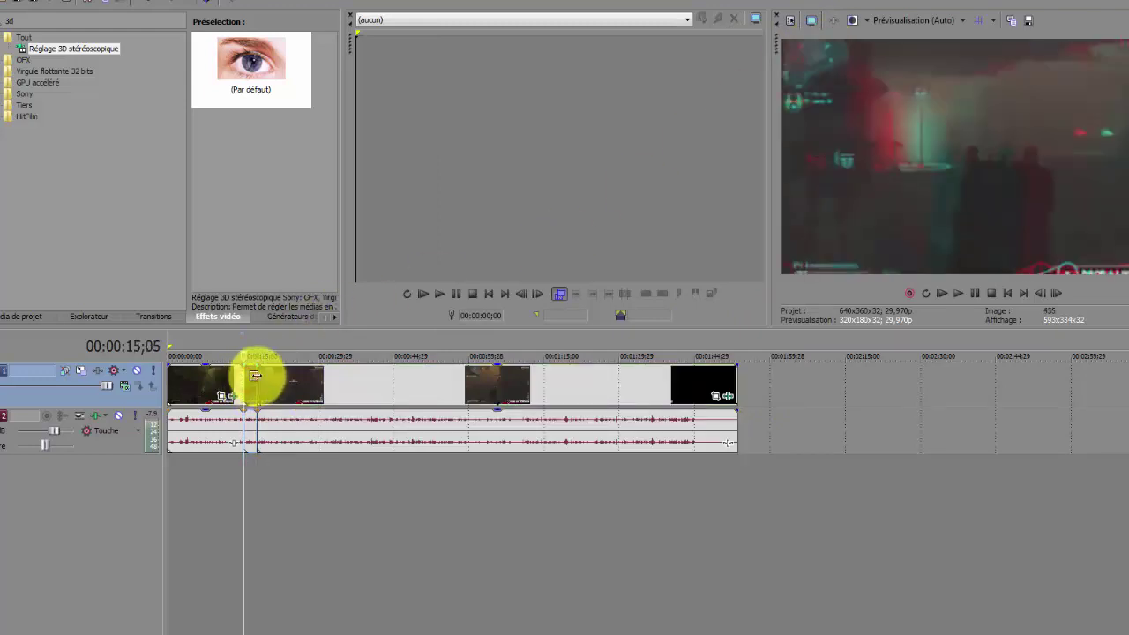
left_click(958, 293)
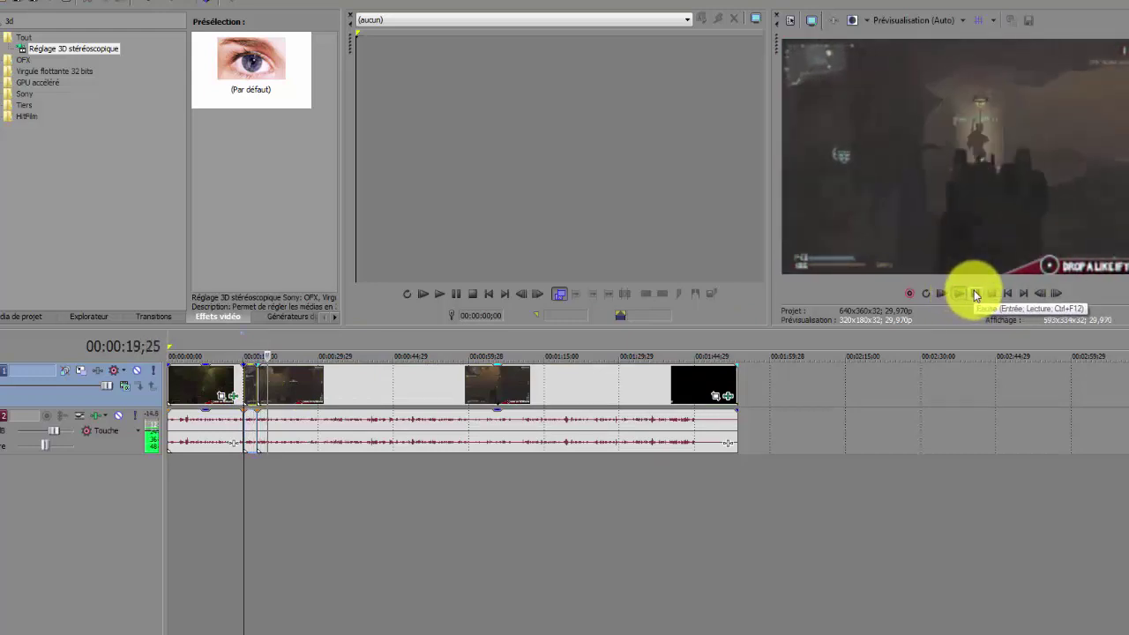
left_click(974, 293)
Step: Apply the default Réglage 3D stéréoscopique preset to the long last segment and set the added effect's Décalage horizontal to -0,0279
left_click(384, 393)
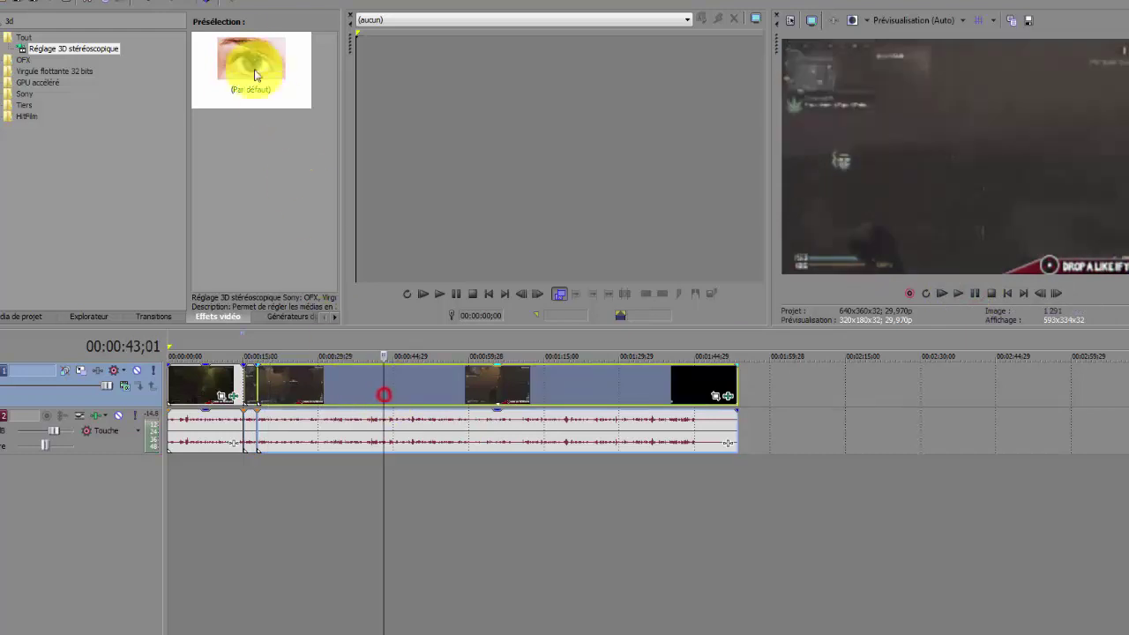
left_click_drag(251, 66, 334, 389)
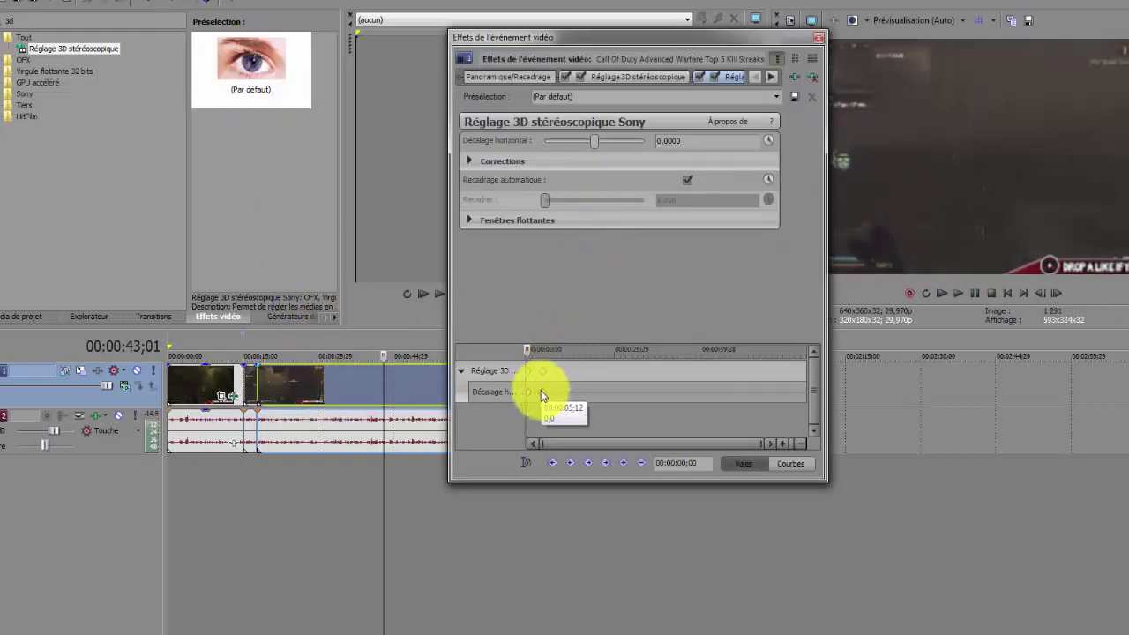
left_click(597, 142)
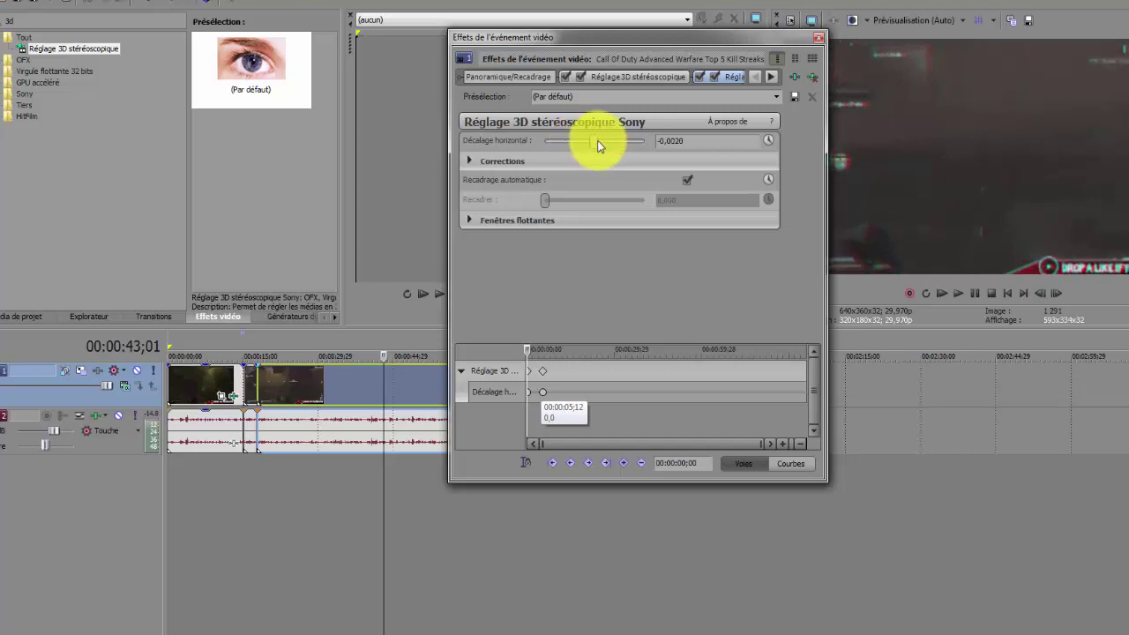
mouse_move(594, 140)
left_mouse_down()
mouse_move(567, 138)
mouse_move(583, 138)
left_mouse_up()
Step: Keyframe the first effect's Décalage horizontal: 0,0429 at 00:00:05;12, 0,0184 at 00:00:09;10, a lower offset at 00:00:13;16, and 0,0633 at 00:00:18;27
left_click(545, 365)
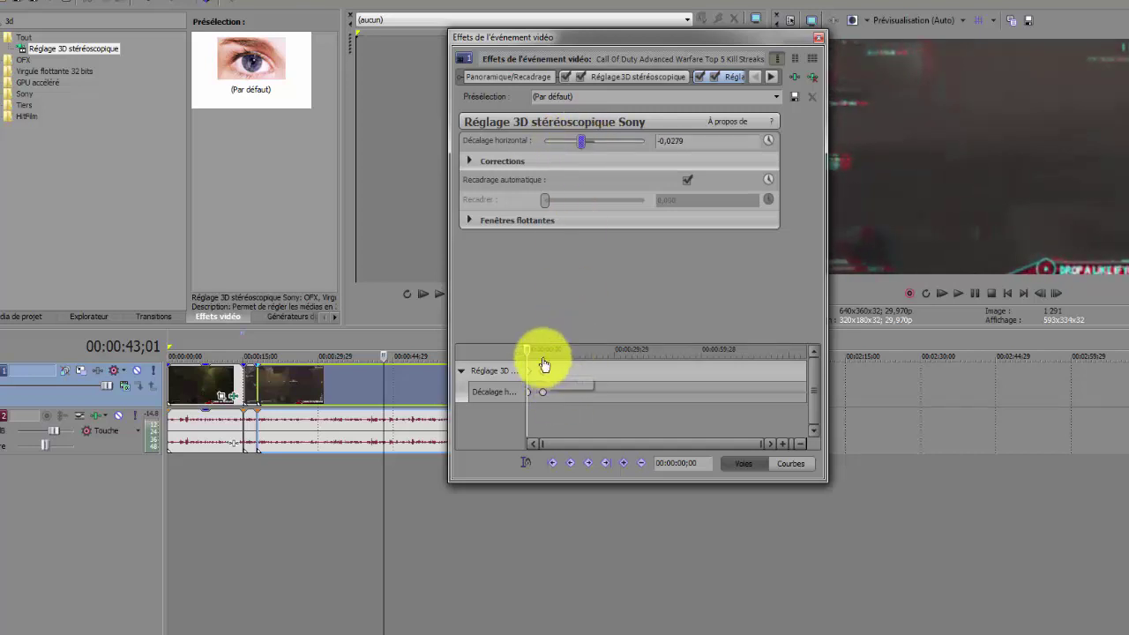
left_click(541, 375)
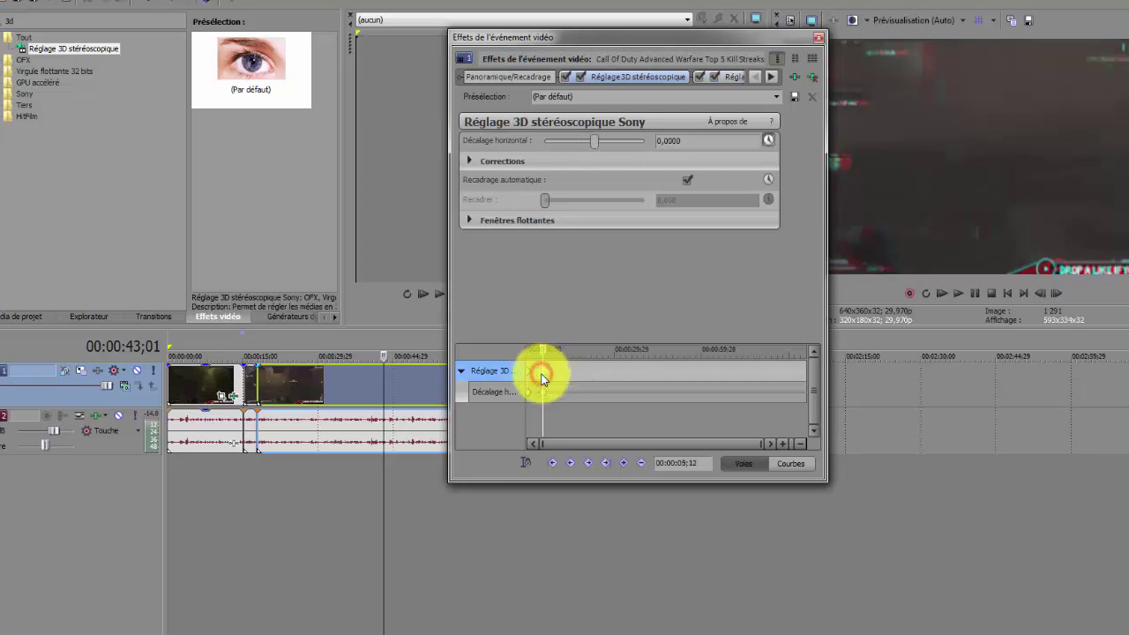
mouse_move(595, 140)
left_mouse_down()
mouse_move(576, 138)
mouse_move(616, 141)
left_mouse_up()
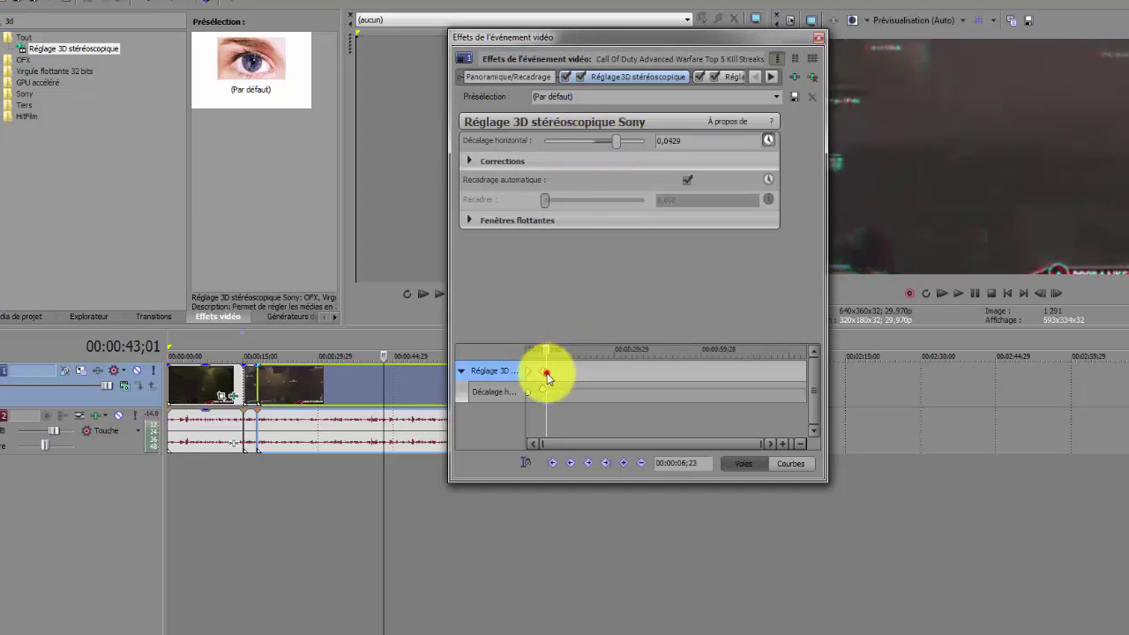
left_click_drag(549, 374, 555, 374)
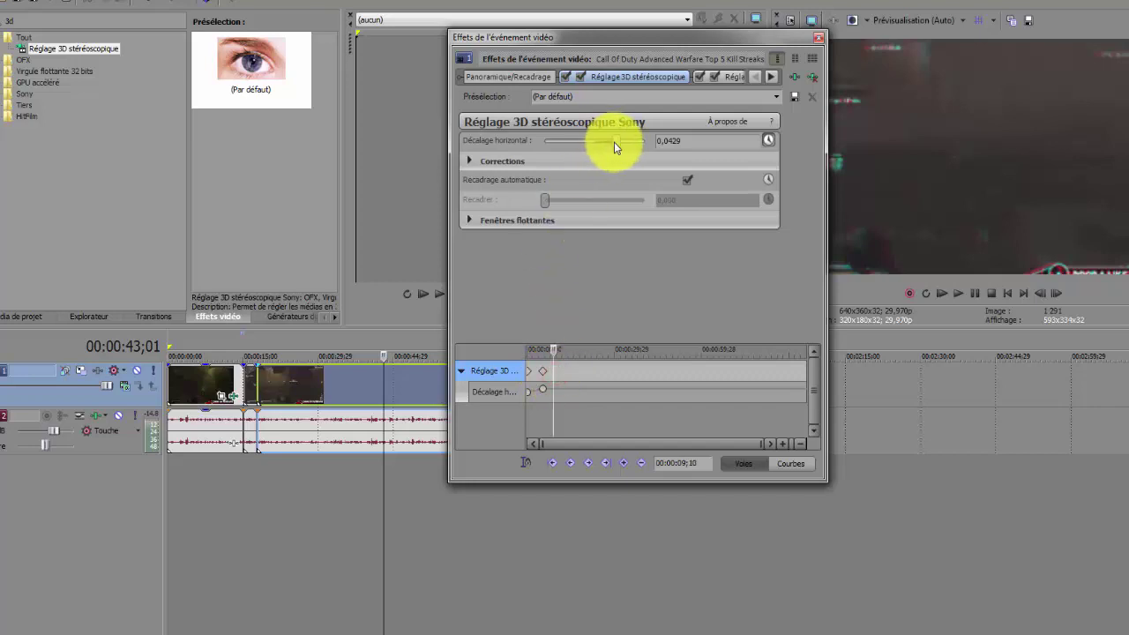
left_click_drag(615, 148, 606, 141)
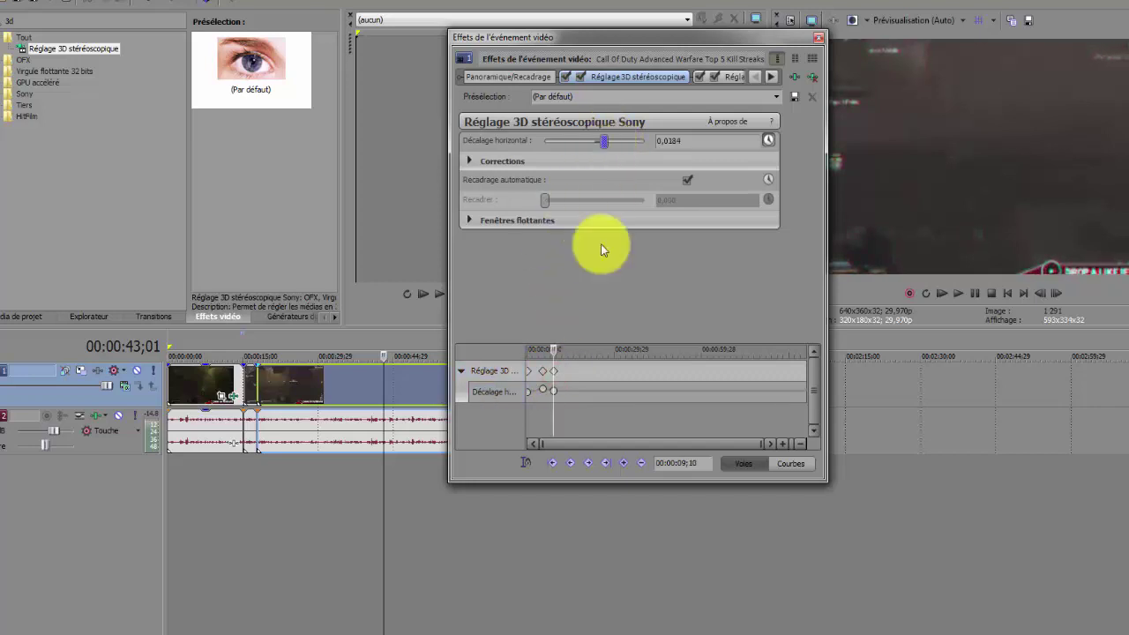
left_click_drag(546, 377, 566, 377)
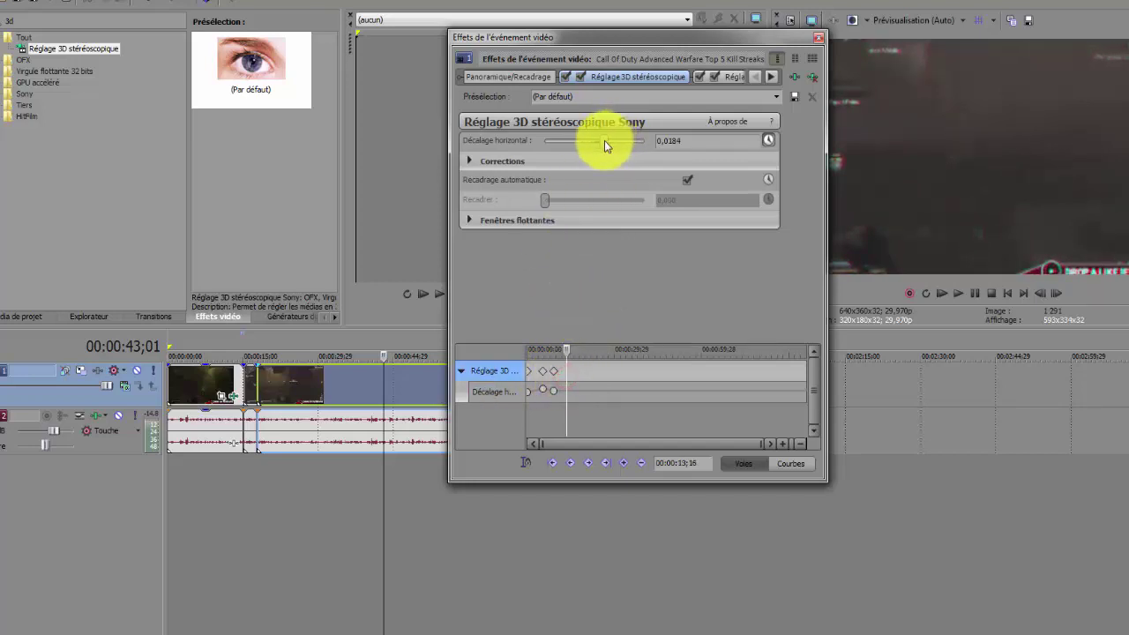
left_click_drag(604, 142, 628, 147)
left_click(582, 376)
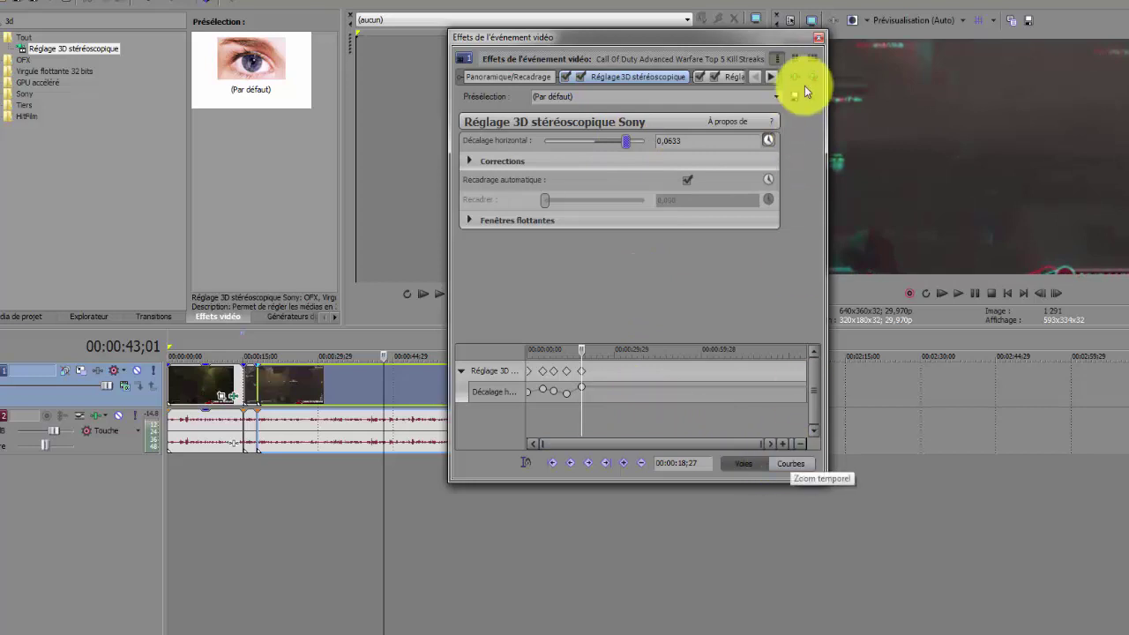
Step: Add one more Décalage horizontal keyframe after 00:00:18;27 on the last segment, return to 00:00:00;00 and close the effect settings
left_click_drag(629, 367, 519, 400)
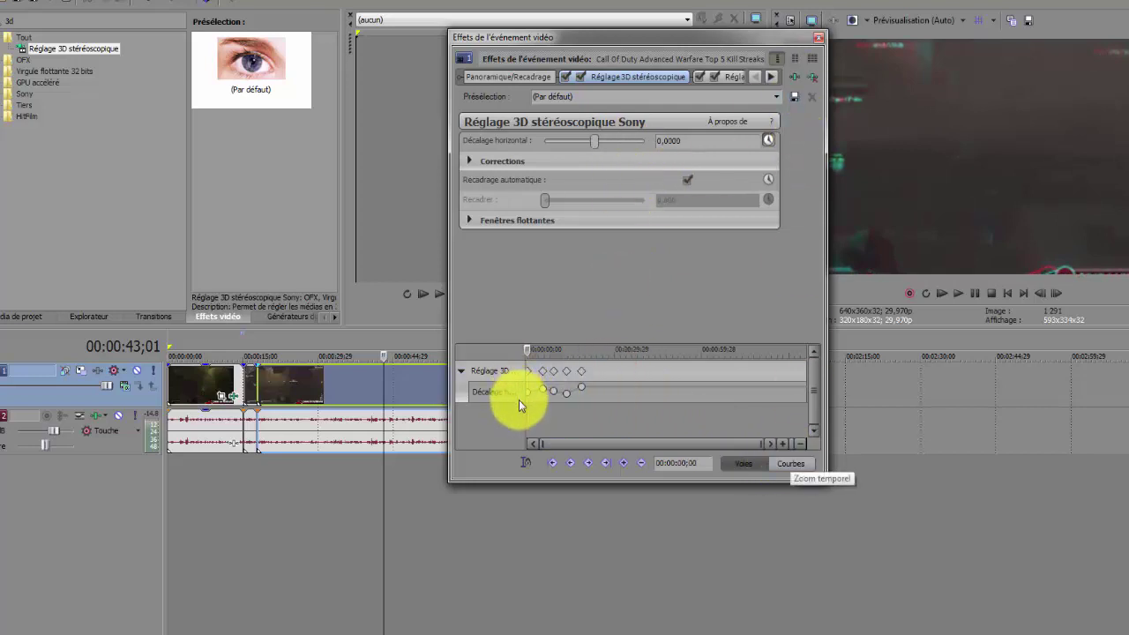
left_click(584, 372)
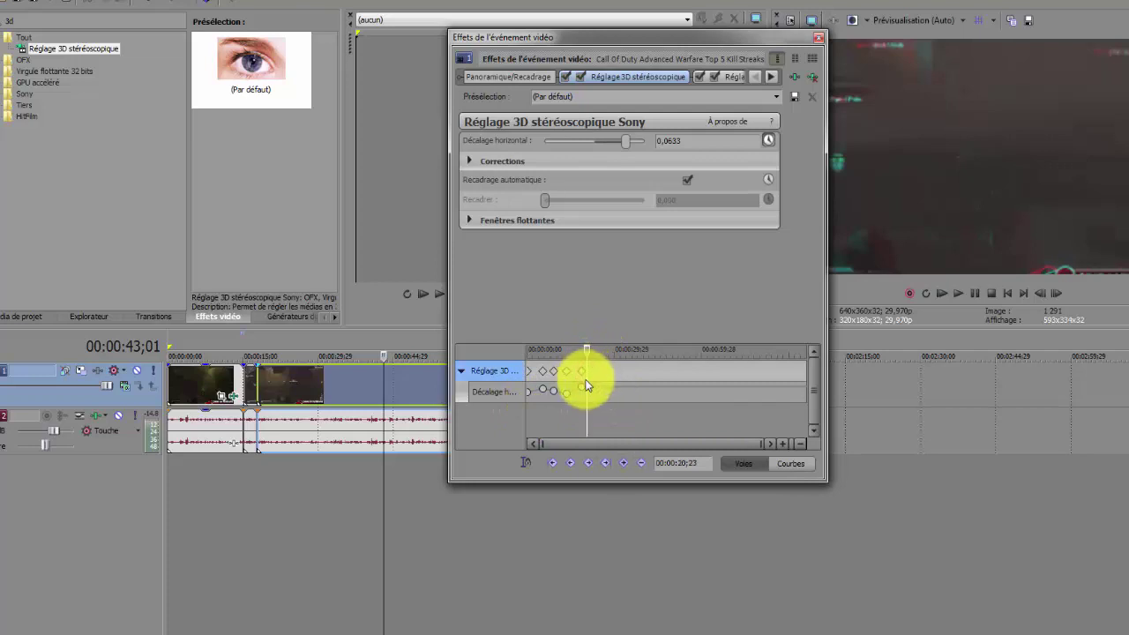
left_click_drag(596, 382, 524, 378)
left_click(542, 370)
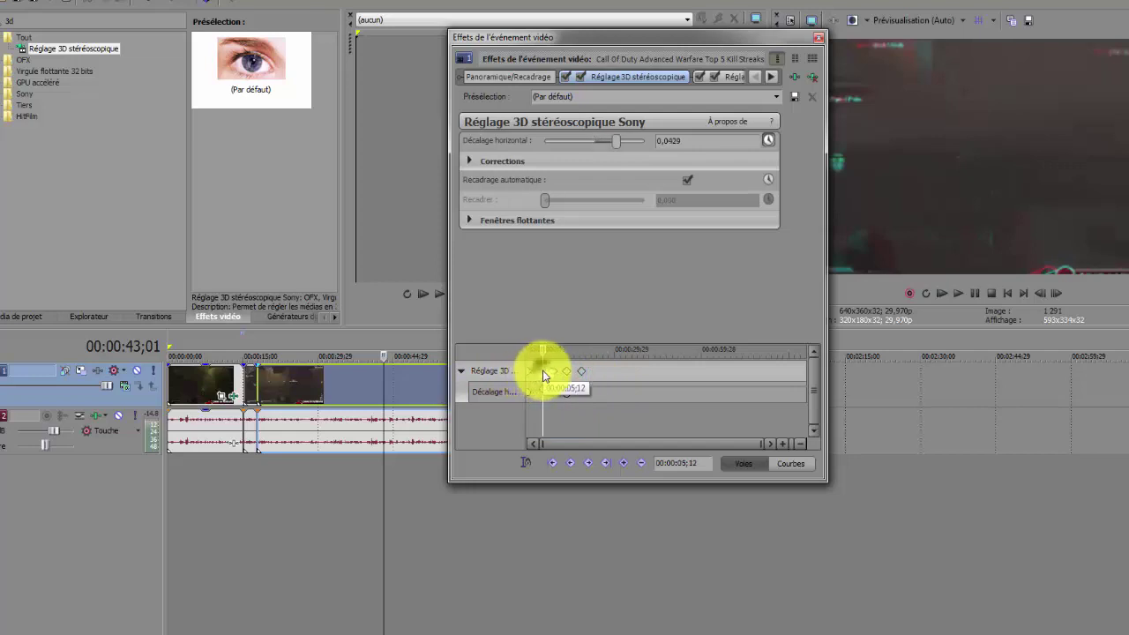
left_click_drag(513, 377, 515, 378)
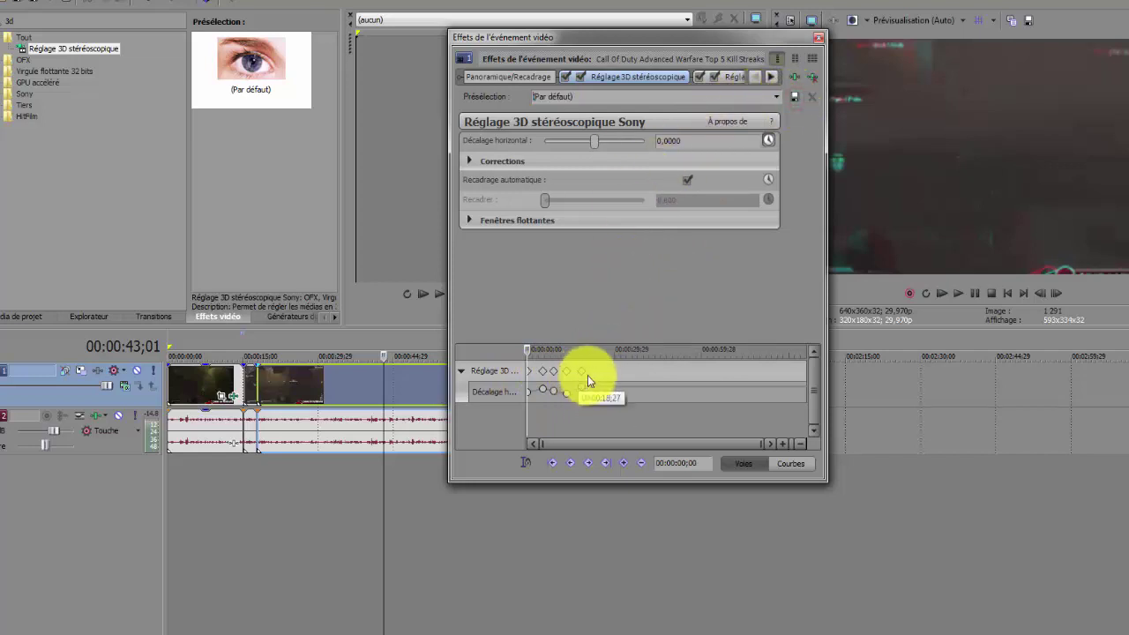
mouse_move(628, 375)
left_mouse_down()
mouse_move(519, 375)
mouse_move(559, 377)
left_mouse_up()
left_click(519, 375)
mouse_move(547, 374)
left_mouse_down()
mouse_move(595, 377)
mouse_move(596, 394)
mouse_move(623, 373)
mouse_move(527, 375)
left_mouse_up()
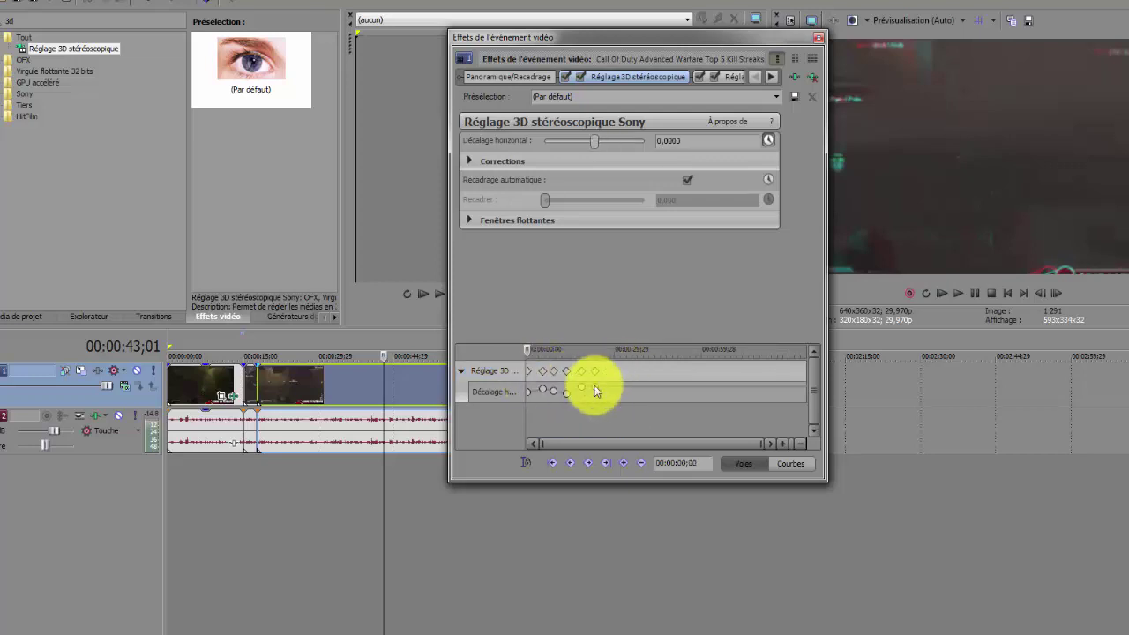
left_click(496, 388)
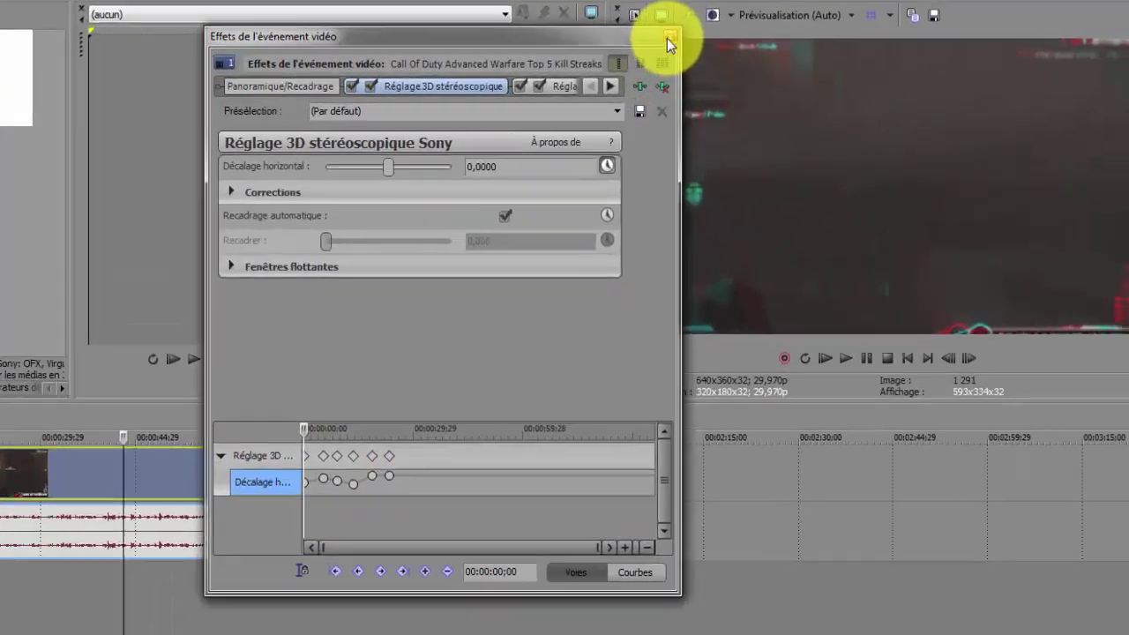
left_click(818, 38)
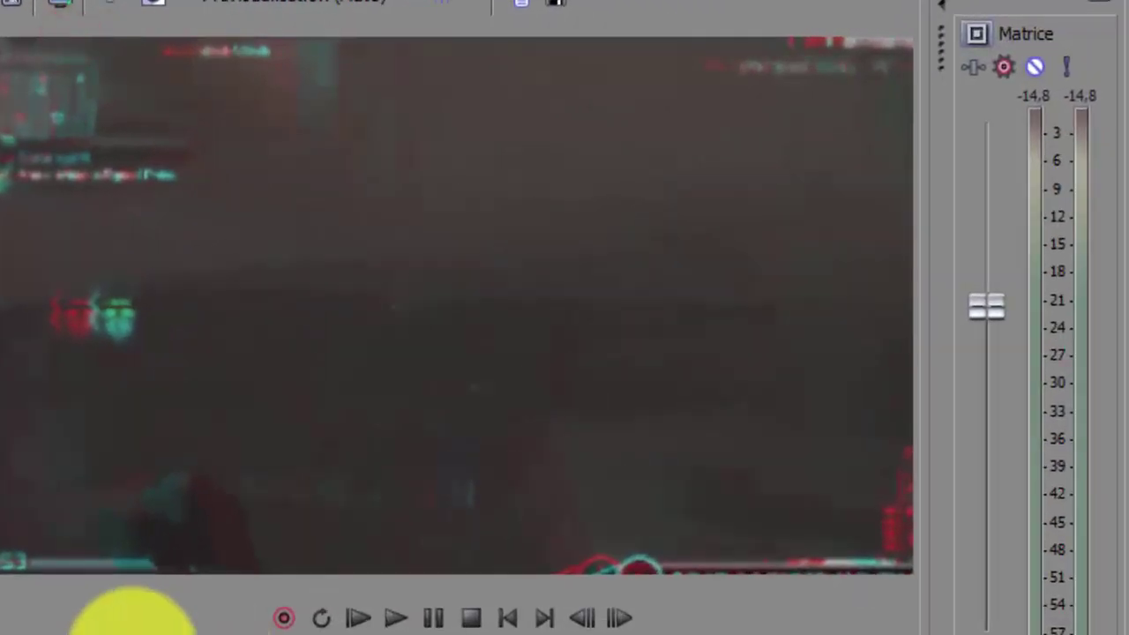